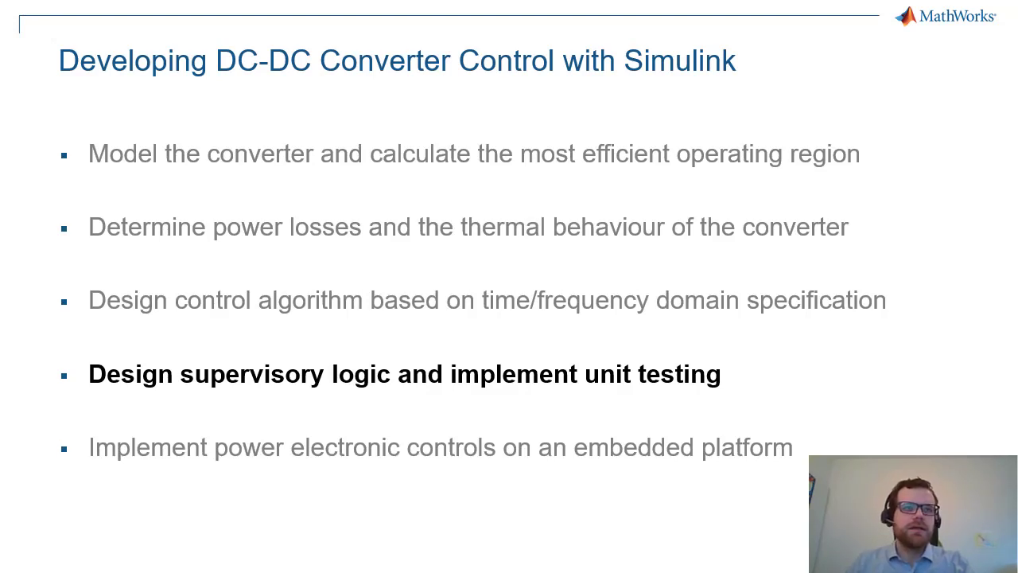
Exit the full-screen slideshow back to editing the DC-DC converter control agenda slide.
key(Escape)
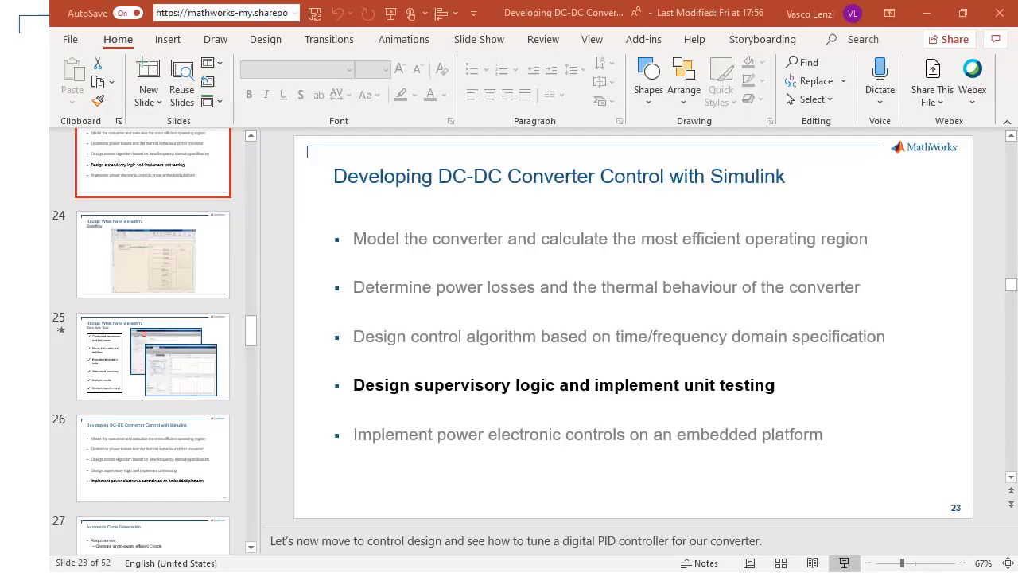
Bring the OperatingMode_Incomplete model forward and open its OperatingModeAndErrorLogic subsystem.
mouse_move(5, 229)
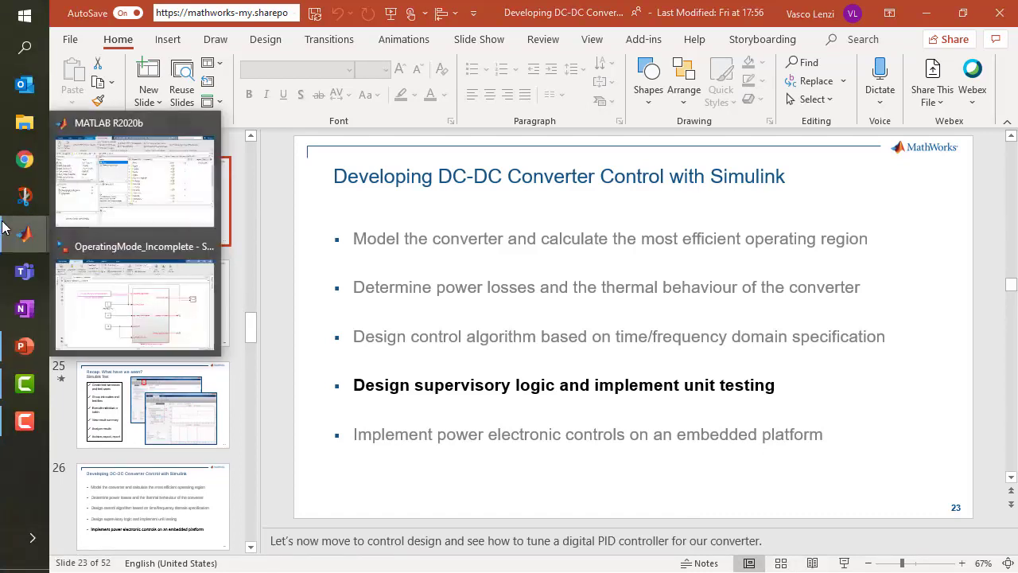
click(132, 294)
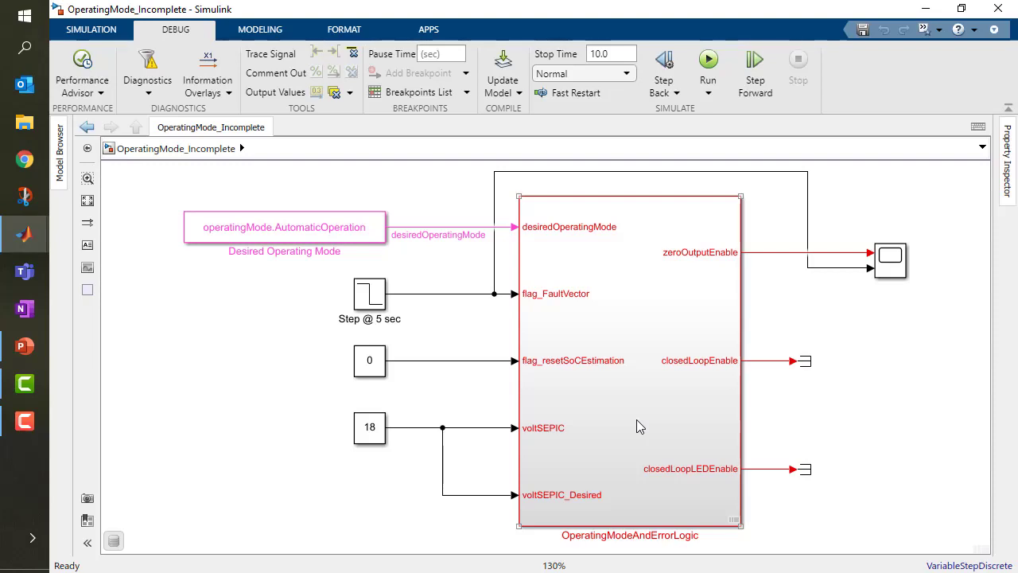
double_click(637, 420)
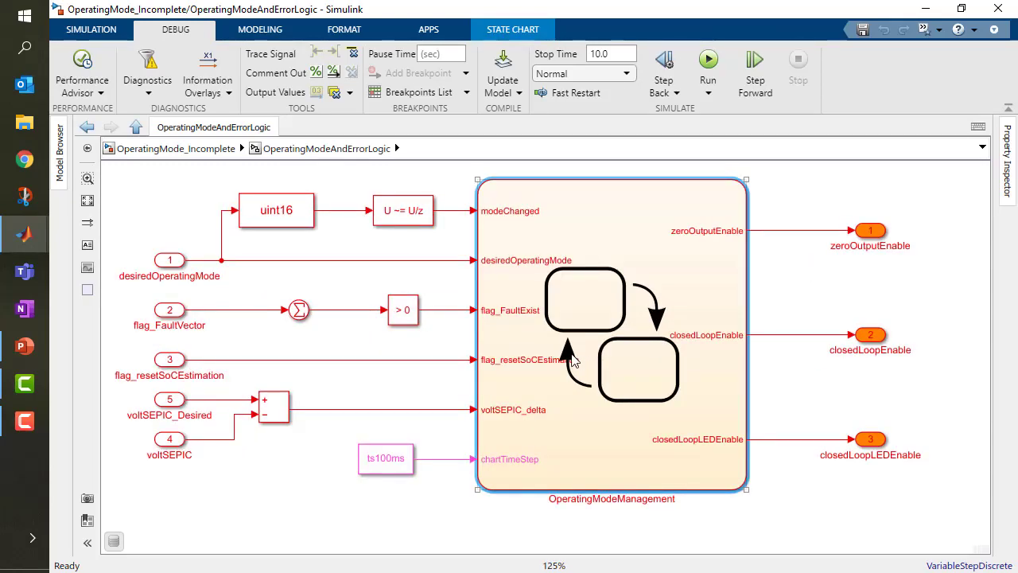
Open the OperatingModeManagement Stateflow chart and frame the Initialization state.
double_click(668, 423)
drag(205, 266, 372, 333)
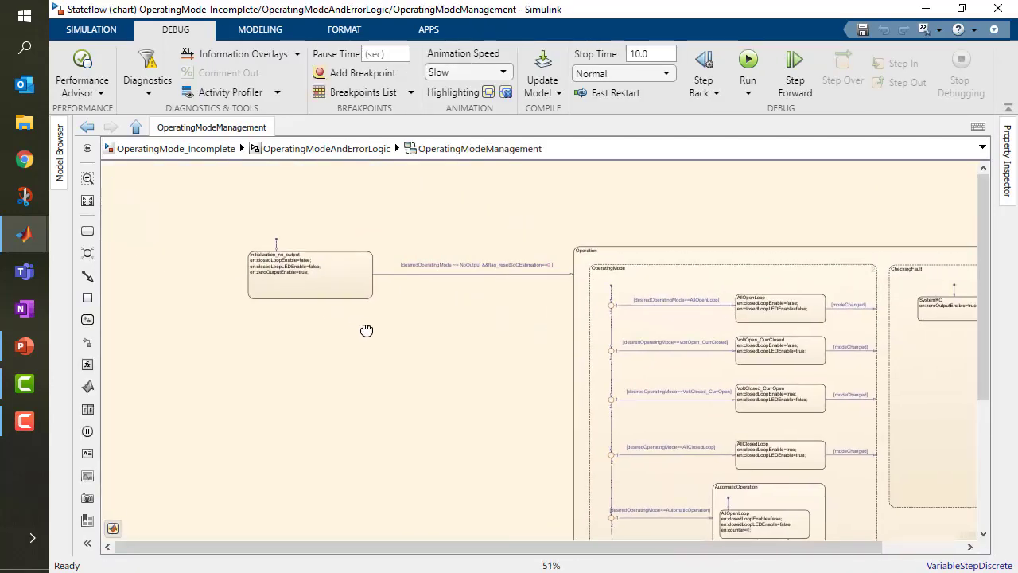
scroll(372, 333, up, 3)
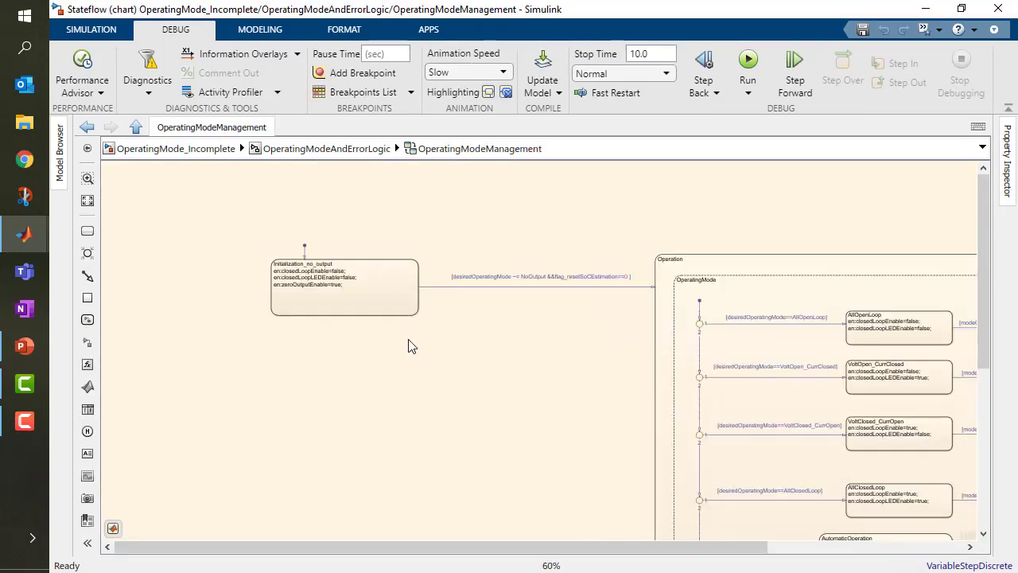
Run the simulation and follow the active Operation substates and CheckingFault in the animated chart.
click(748, 63)
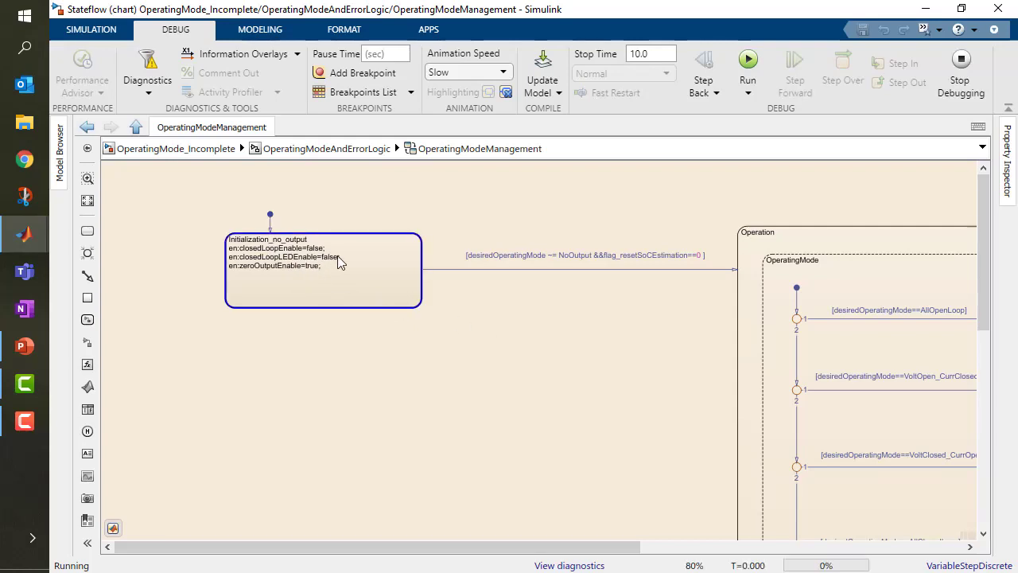
drag(612, 382, 536, 325)
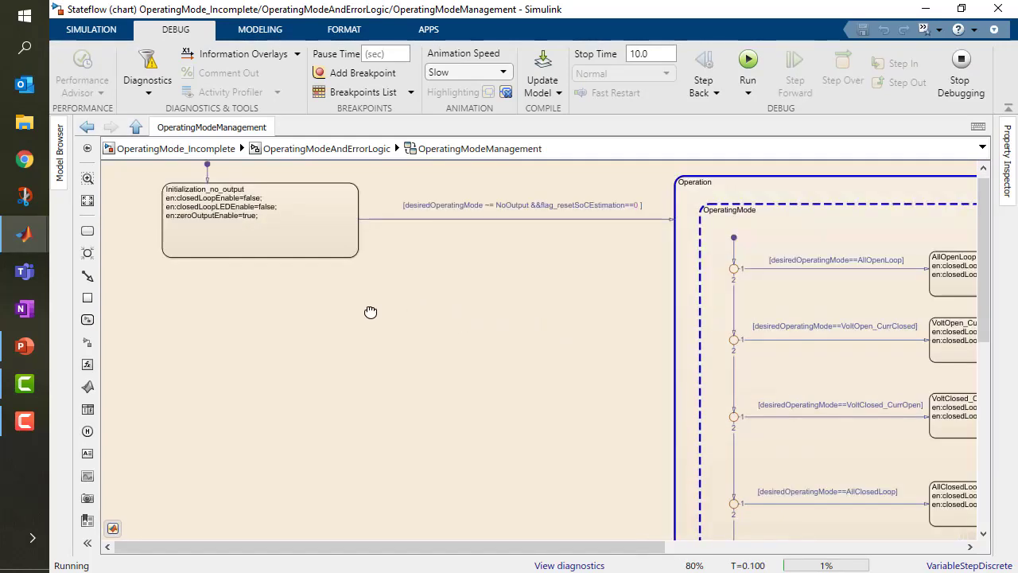
drag(302, 330, 139, 332)
scroll(378, 246, down, 1)
scroll(414, 342, down, 1)
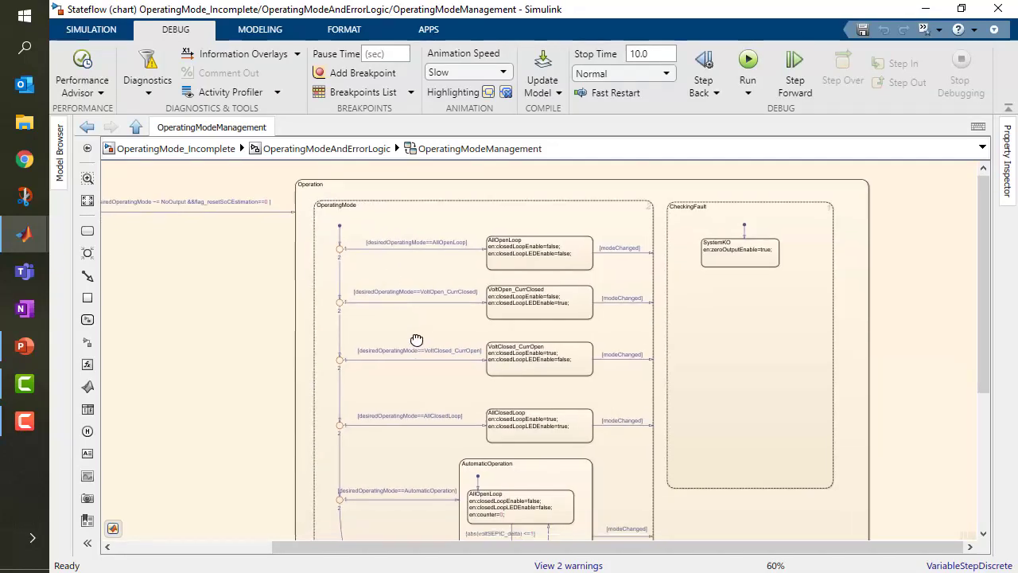
drag(415, 335, 400, 295)
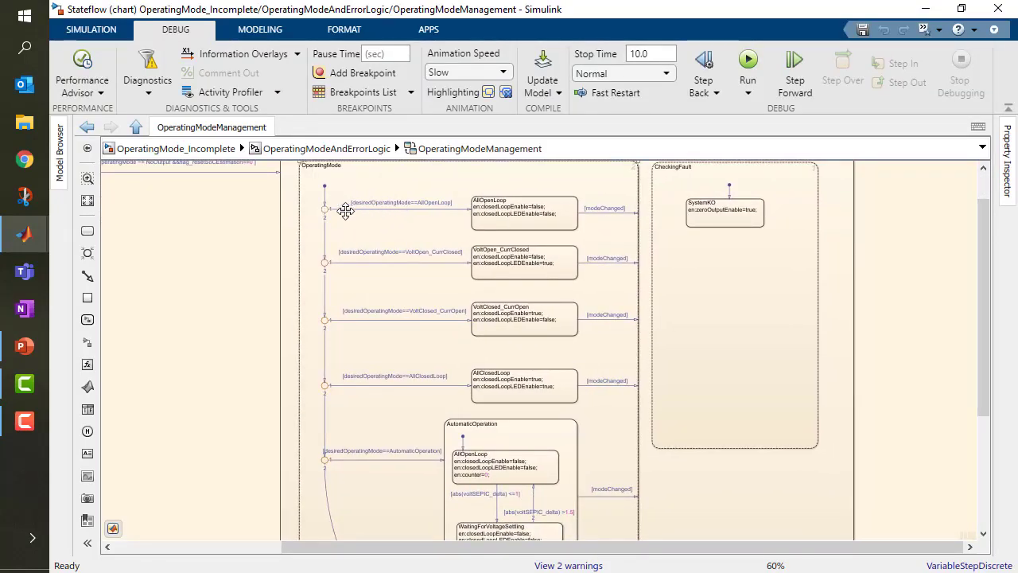
scroll(348, 209, up, 2)
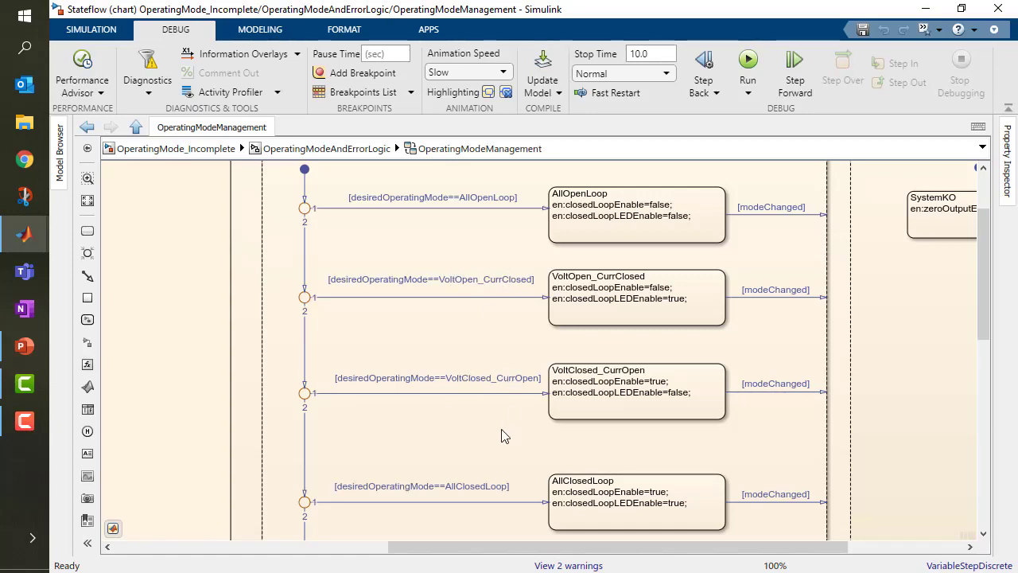
drag(500, 421, 510, 295)
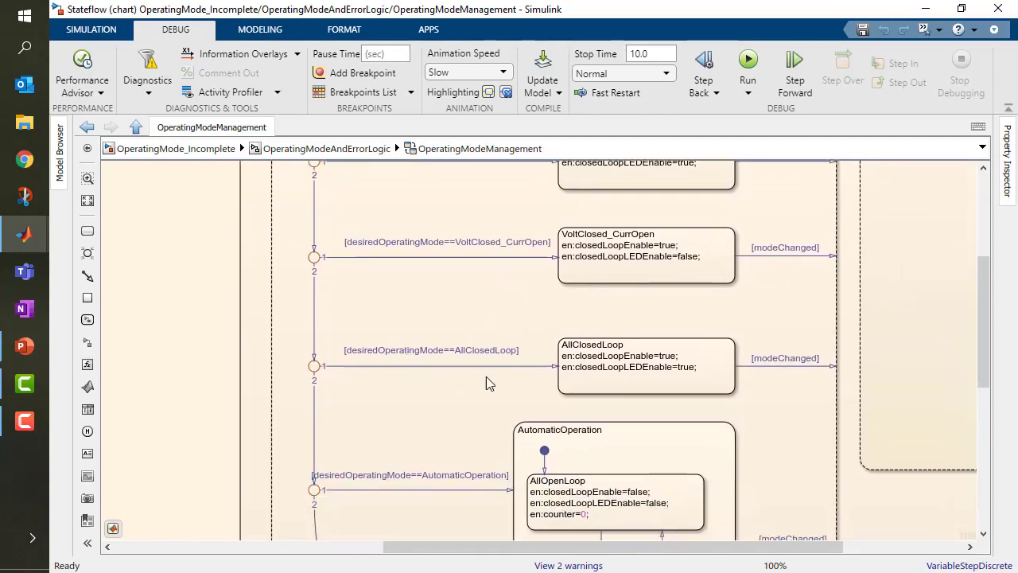
drag(478, 421, 442, 318)
scroll(442, 319, up, 1)
click(650, 342)
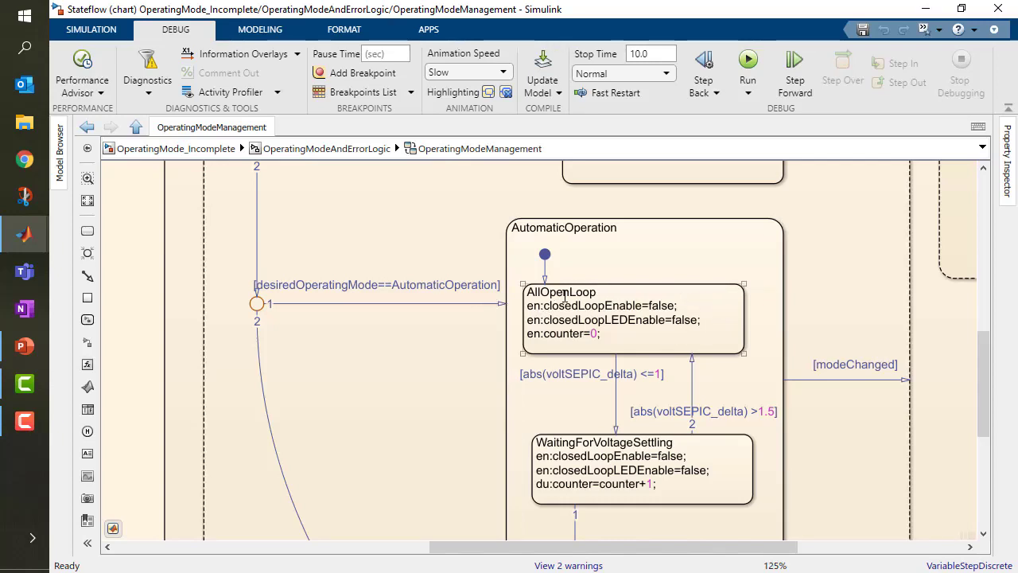
scroll(609, 402, down, 4)
click(567, 326)
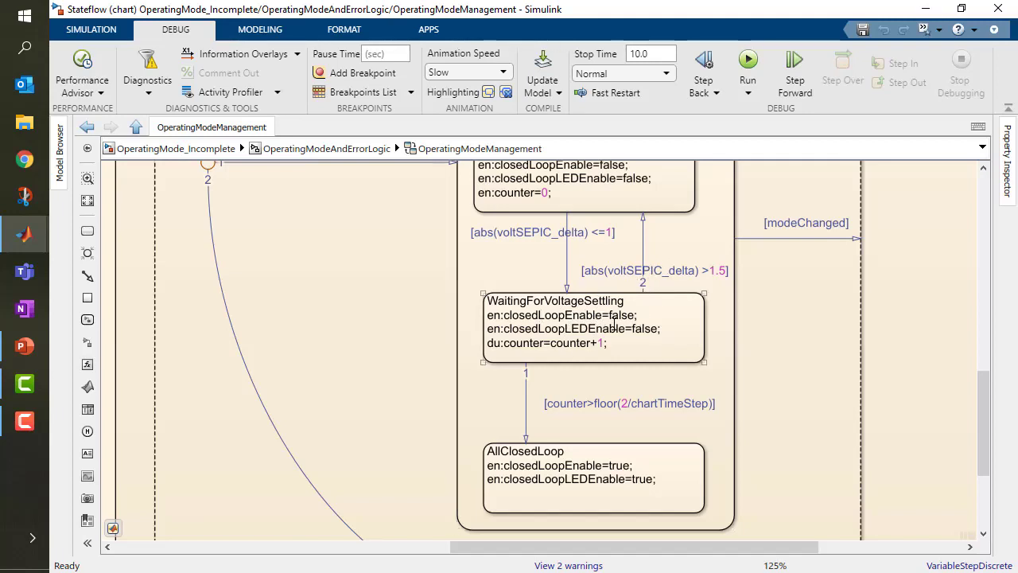
click(549, 475)
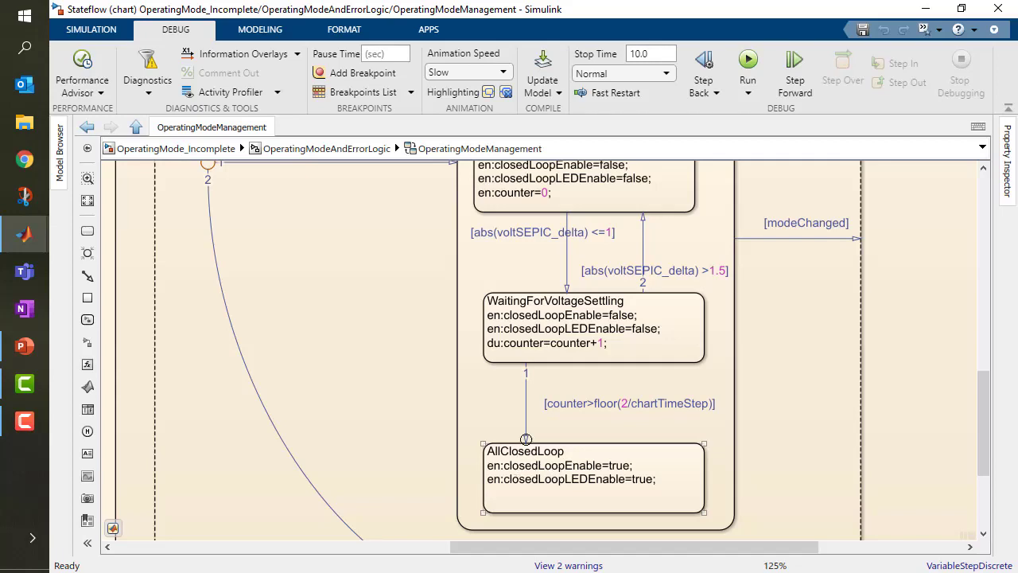
scroll(521, 446, down, 1)
scroll(525, 446, down, 1)
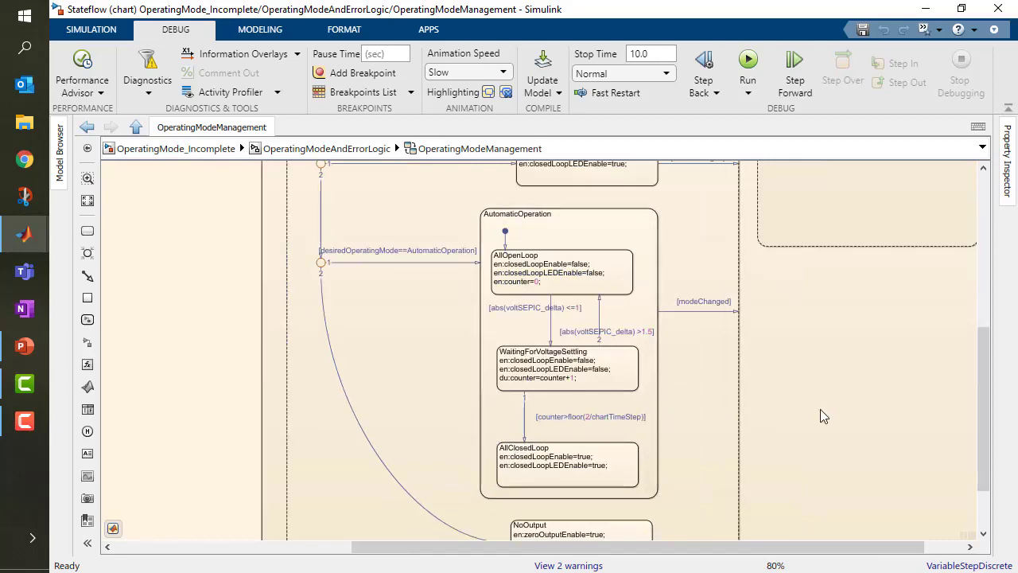
drag(818, 407, 555, 548)
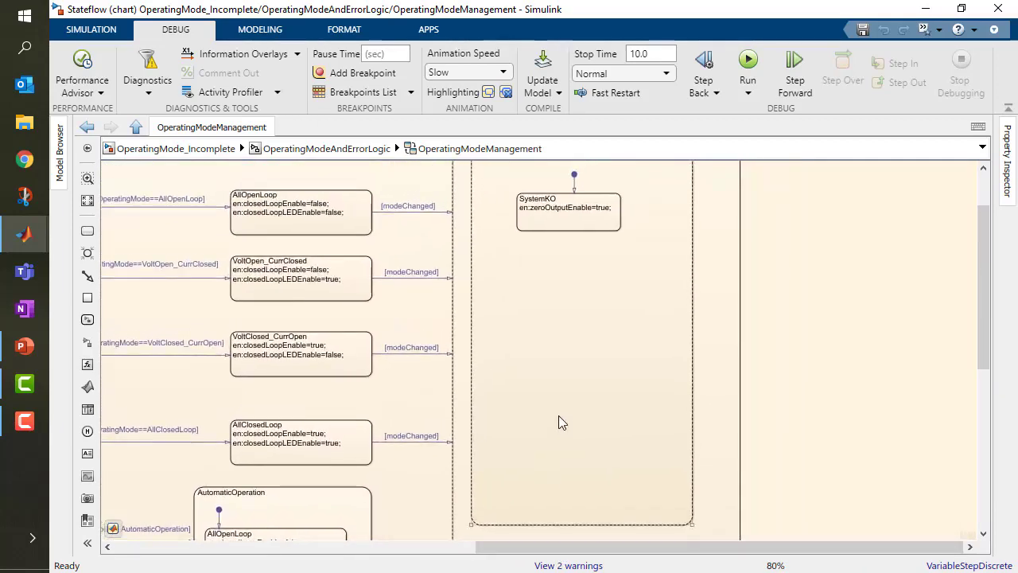
drag(572, 364, 607, 411)
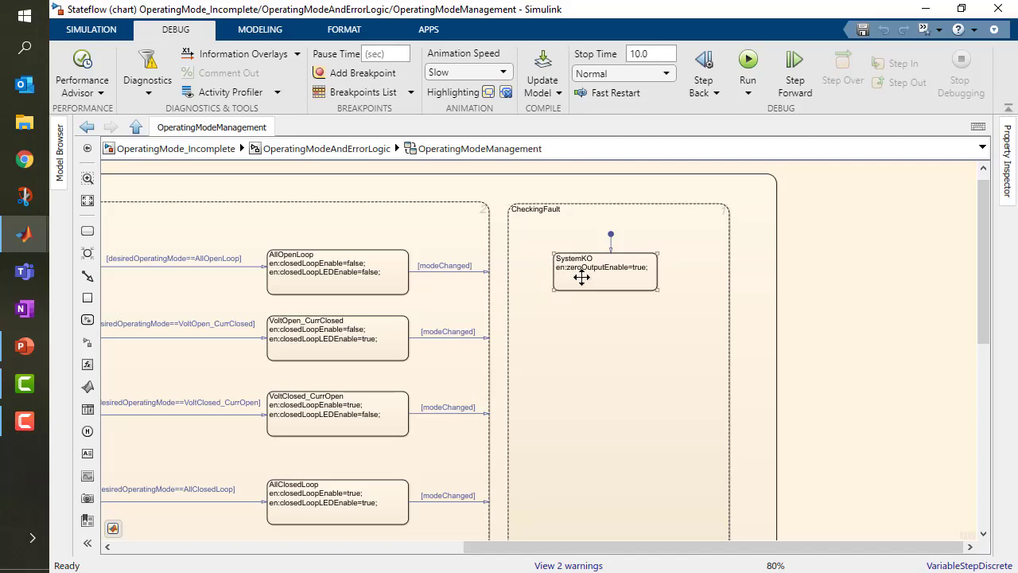
Go up to the top-level OperatingMode_Incomplete model and open the subsystem's Supervisory_Logic_Harness.
click(305, 150)
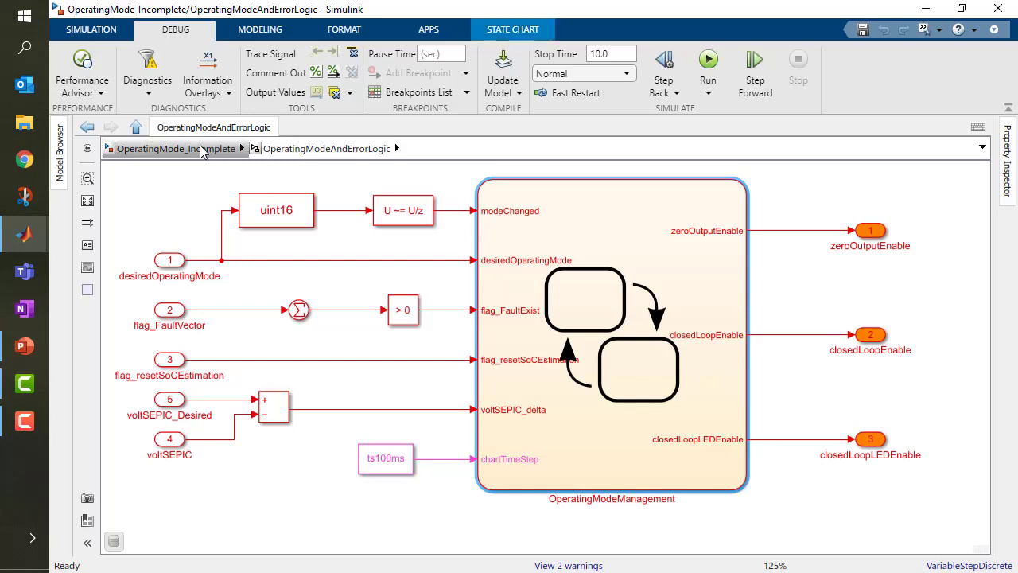
click(201, 150)
drag(477, 336, 353, 289)
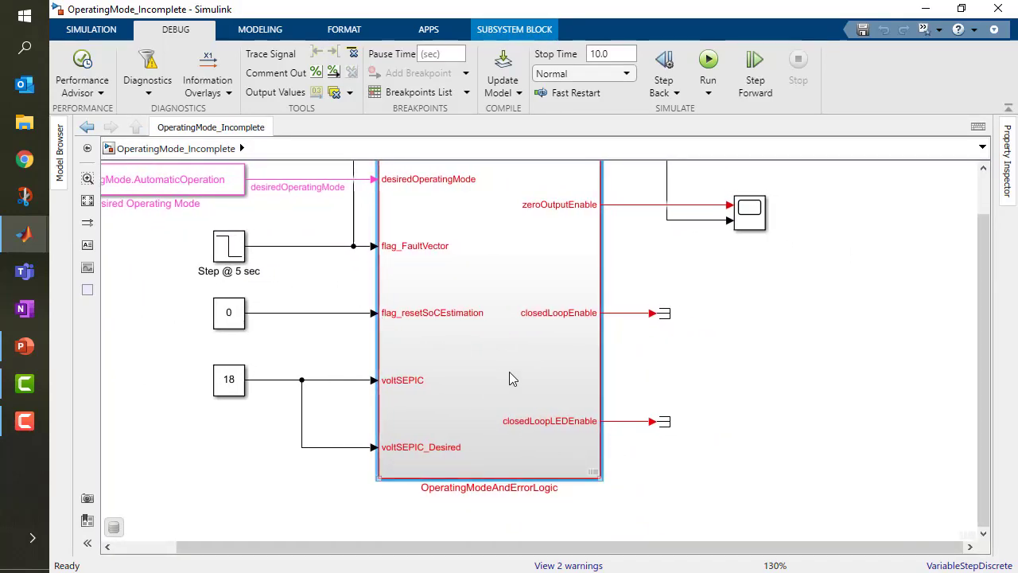
click(592, 471)
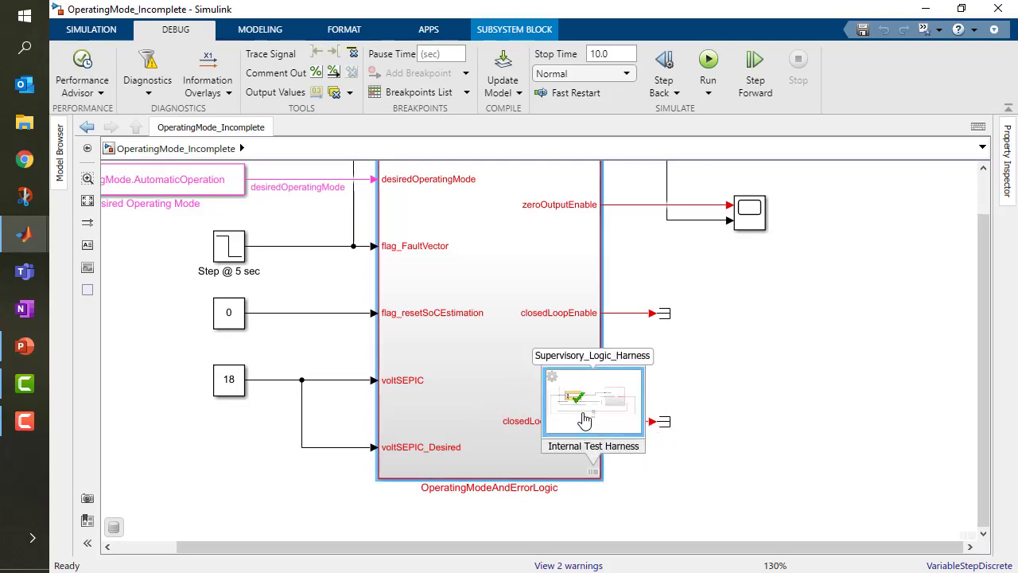
click(585, 420)
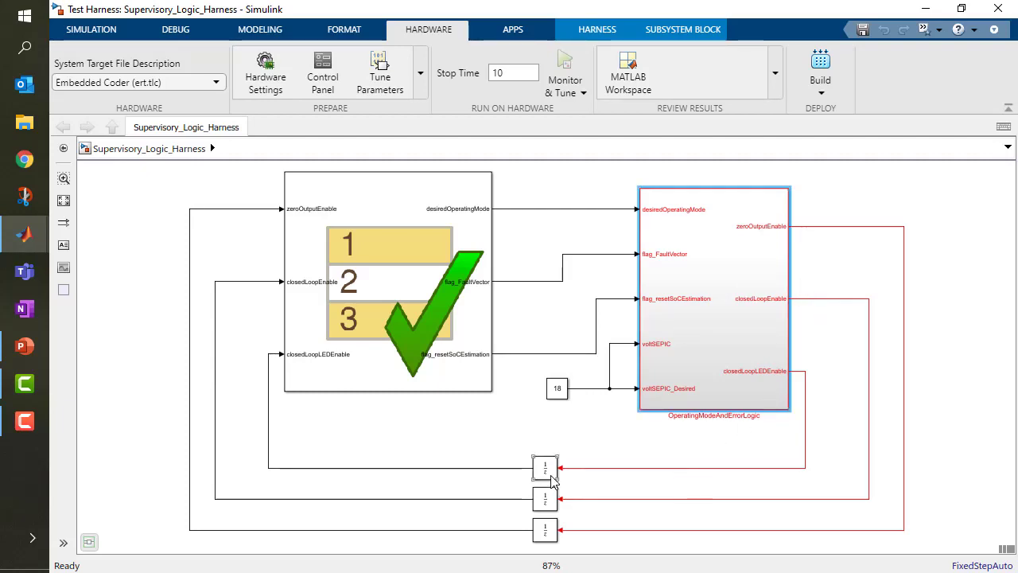
Select the Test Sequence block and bring its Test Sequence Editor window to the front.
click(371, 326)
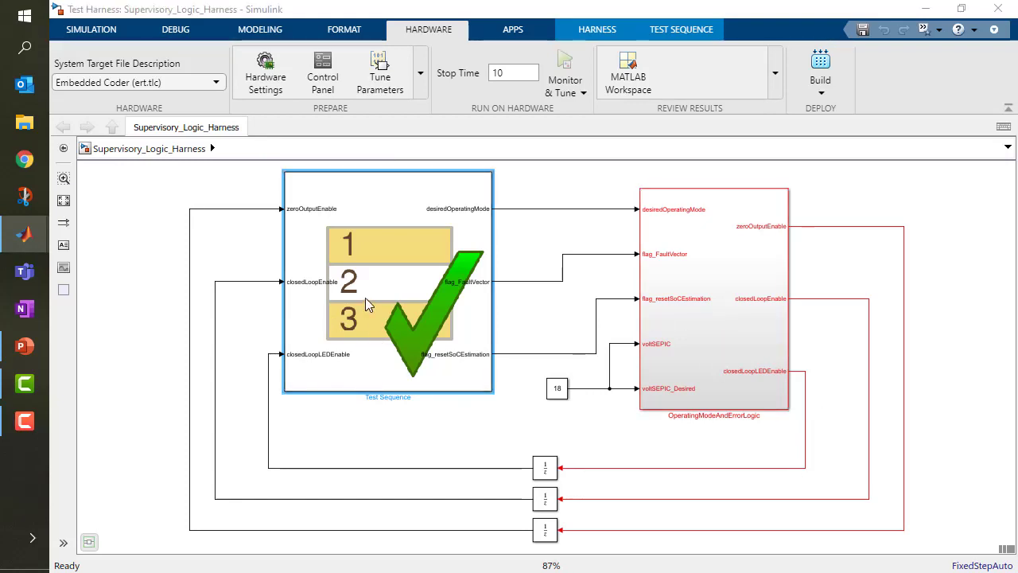
mouse_move(23, 241)
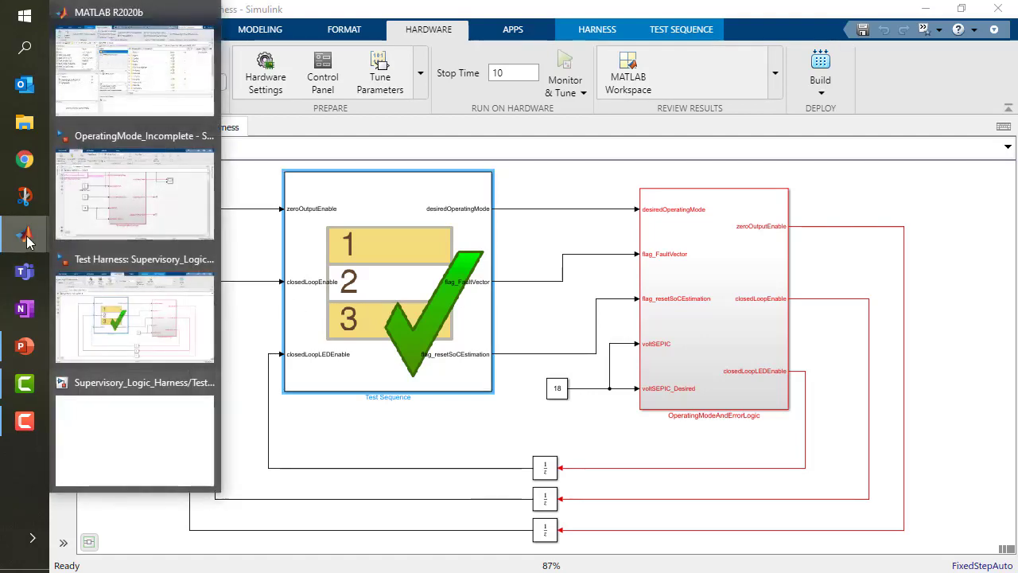
click(148, 405)
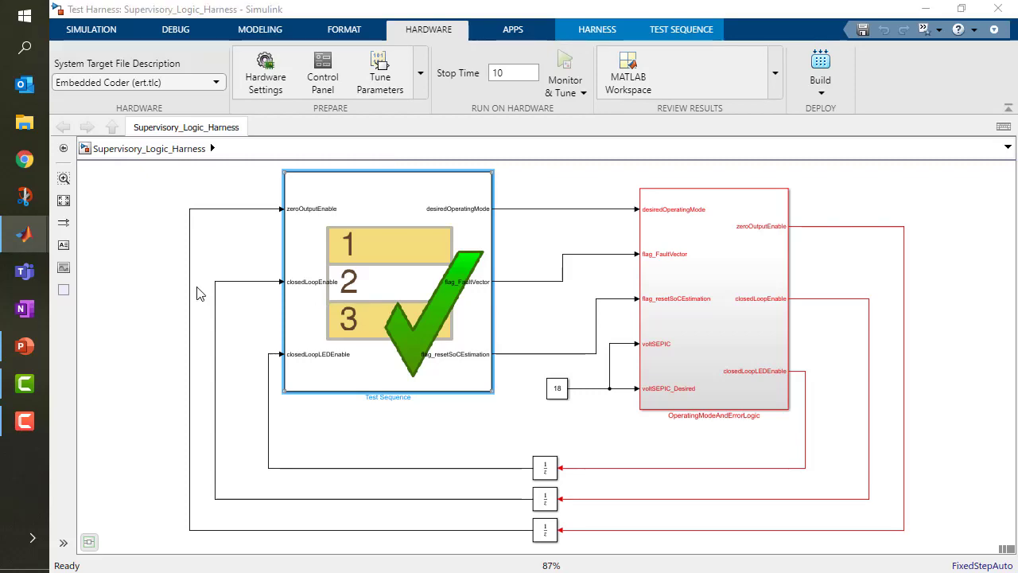
mouse_move(11, 243)
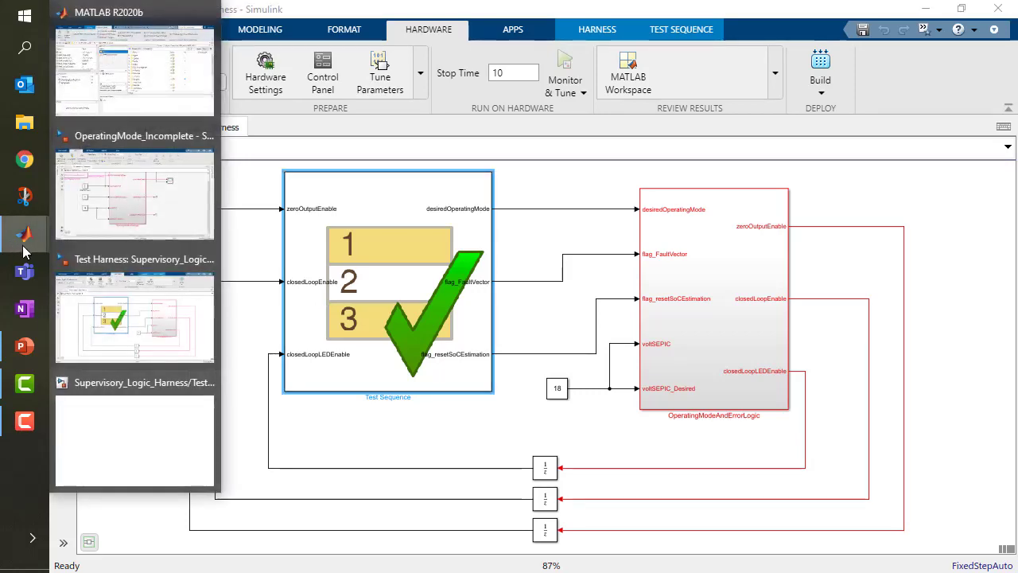
click(162, 428)
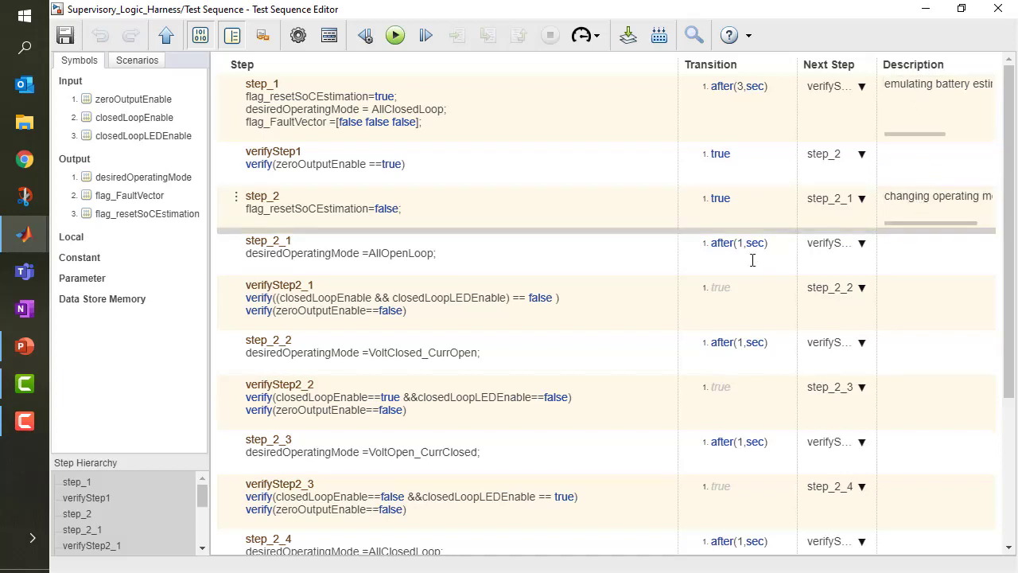
Inspect the verifyStep2_1 step, then minimize the editor to reveal the harness diagram.
click(253, 299)
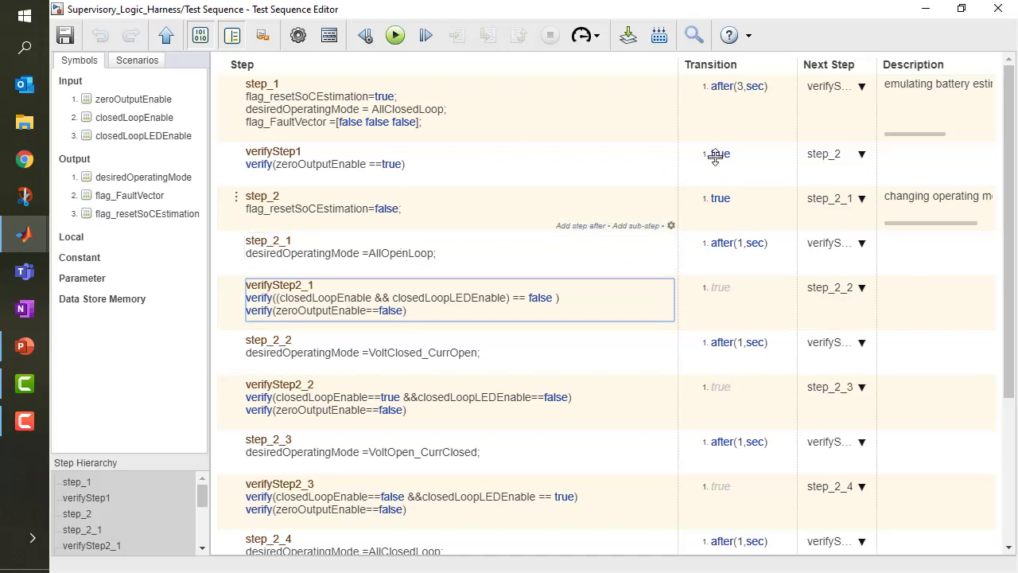
click(925, 9)
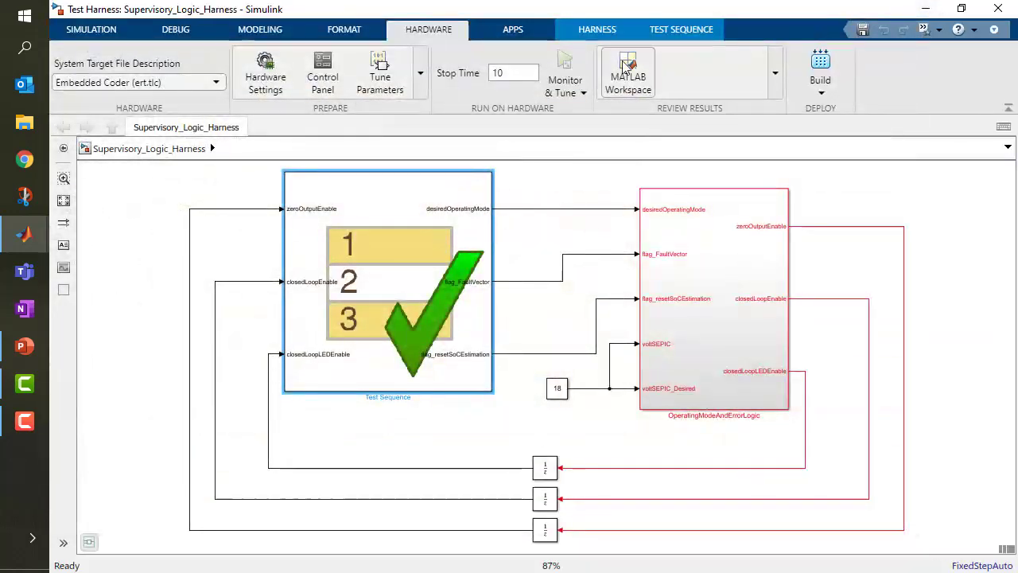
Run the harness simulation and open the Diagnostic Viewer showing the t = 4.2 verification failure.
click(90, 29)
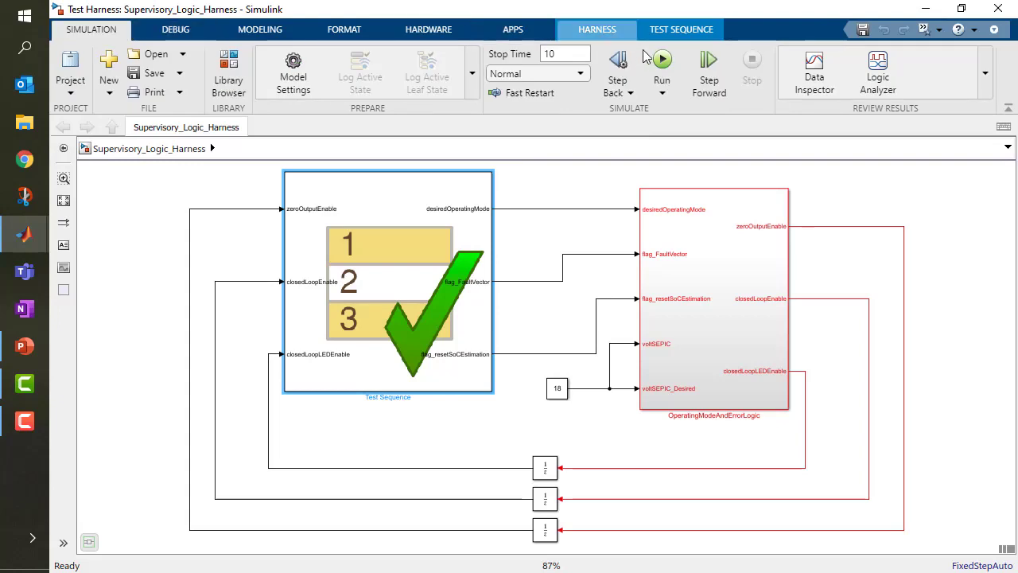
click(663, 62)
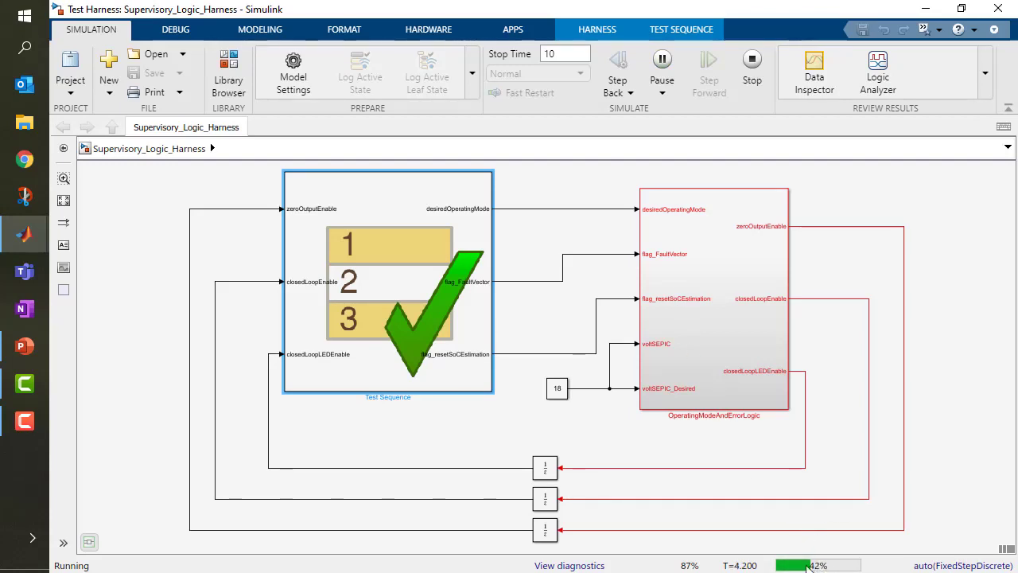
click(565, 565)
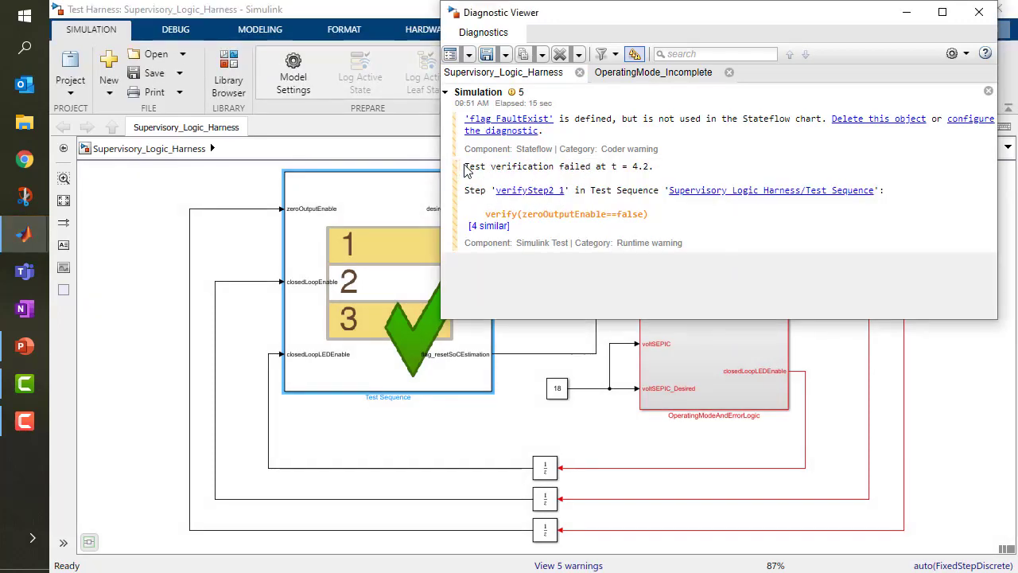
Expand '[4 similar]' to review zeroOutputEnable==false failures at t = 4.2, 5.3, 6.4 and 7.5.
drag(465, 167, 646, 169)
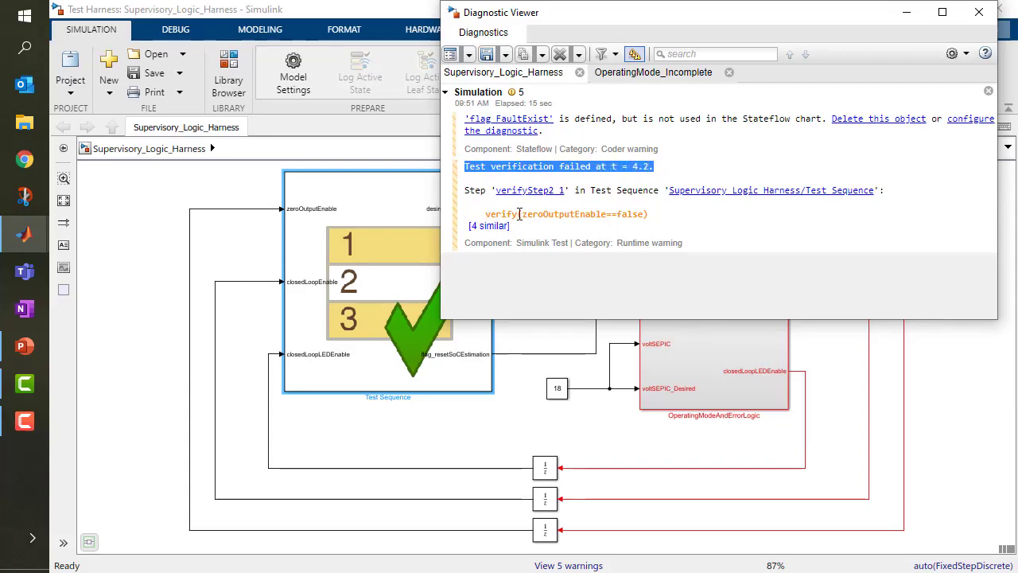
click(489, 226)
scroll(654, 233, down, 3)
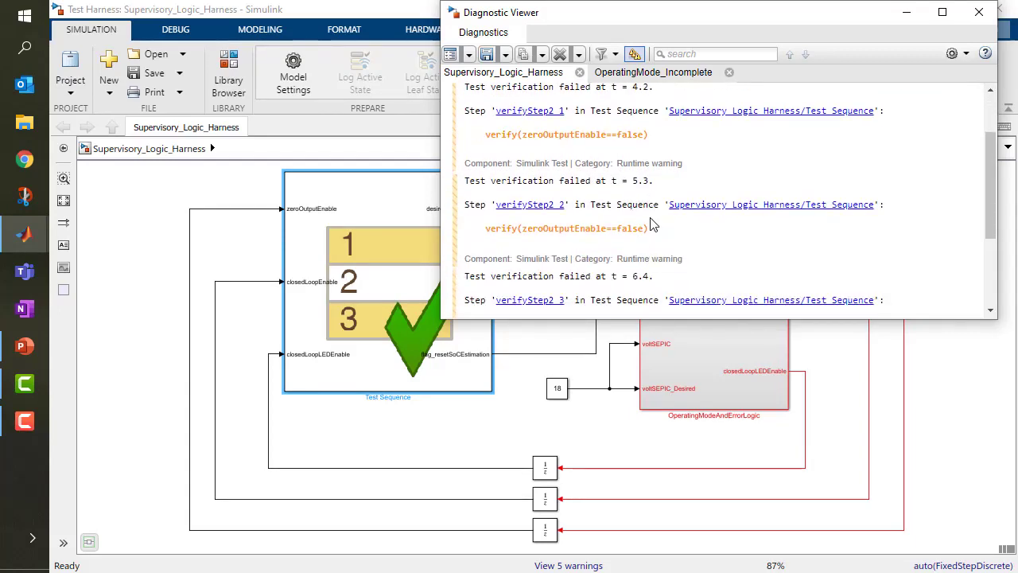
scroll(654, 233, down, 3)
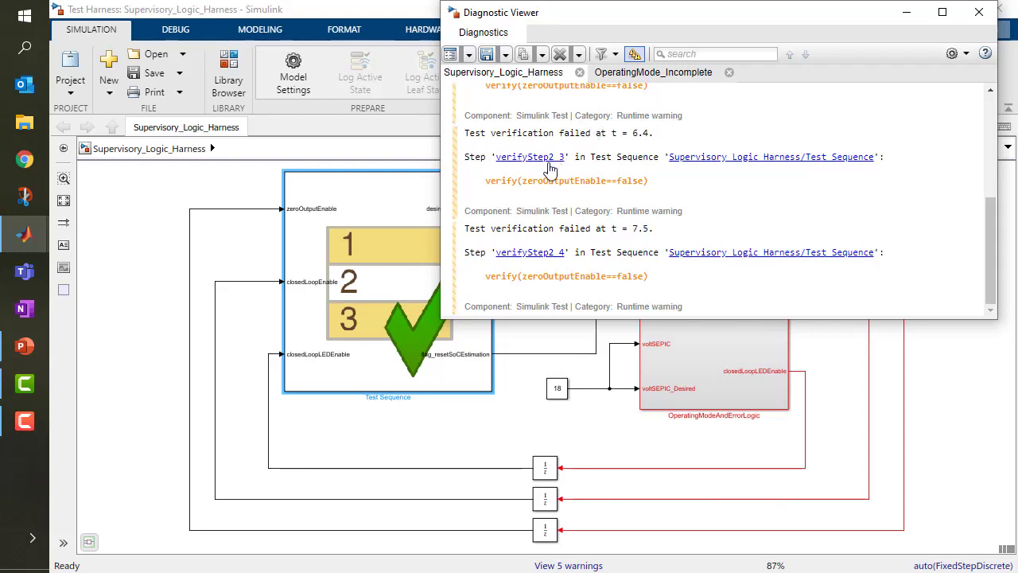
scroll(525, 199, up, 4)
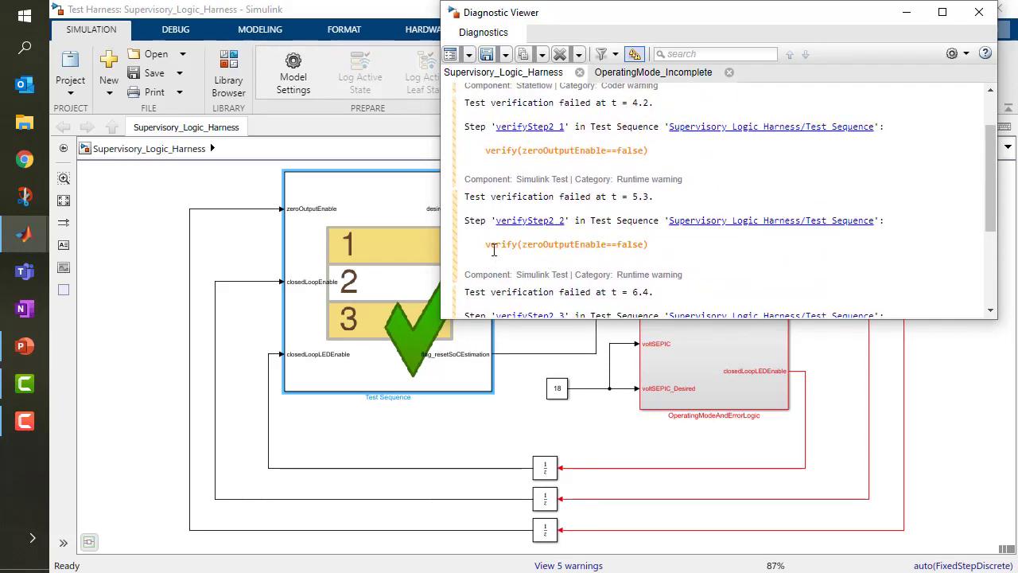
drag(501, 249, 592, 244)
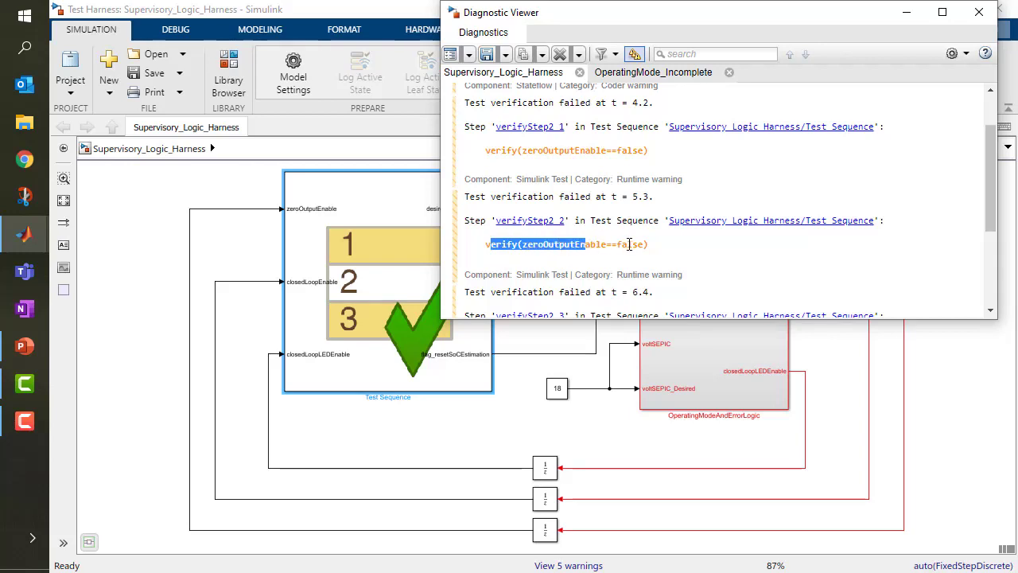
click(630, 244)
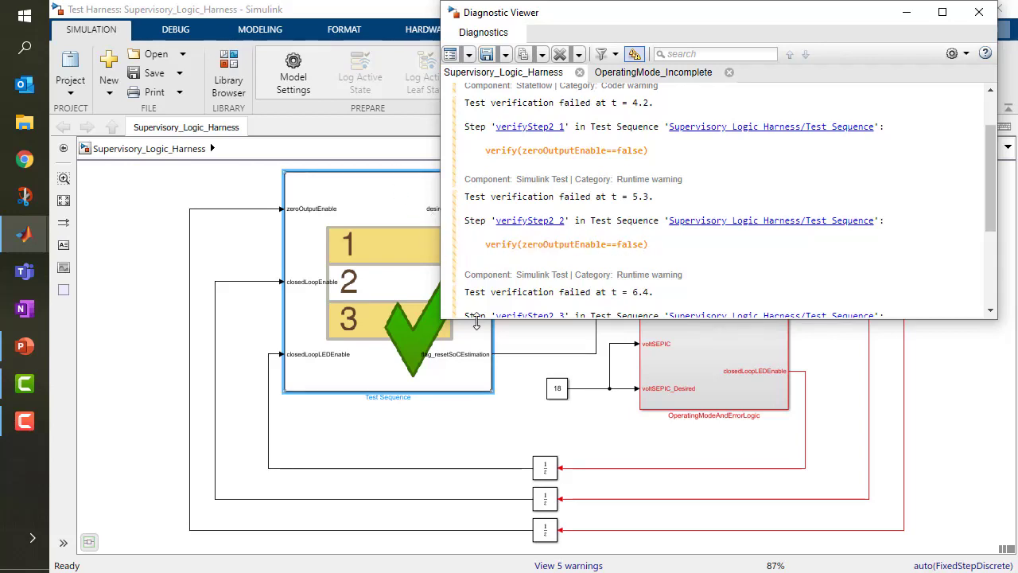
Return to the harness, select OperatingModeAndErrorLogic, and launch Simulation Data Inspector.
click(552, 341)
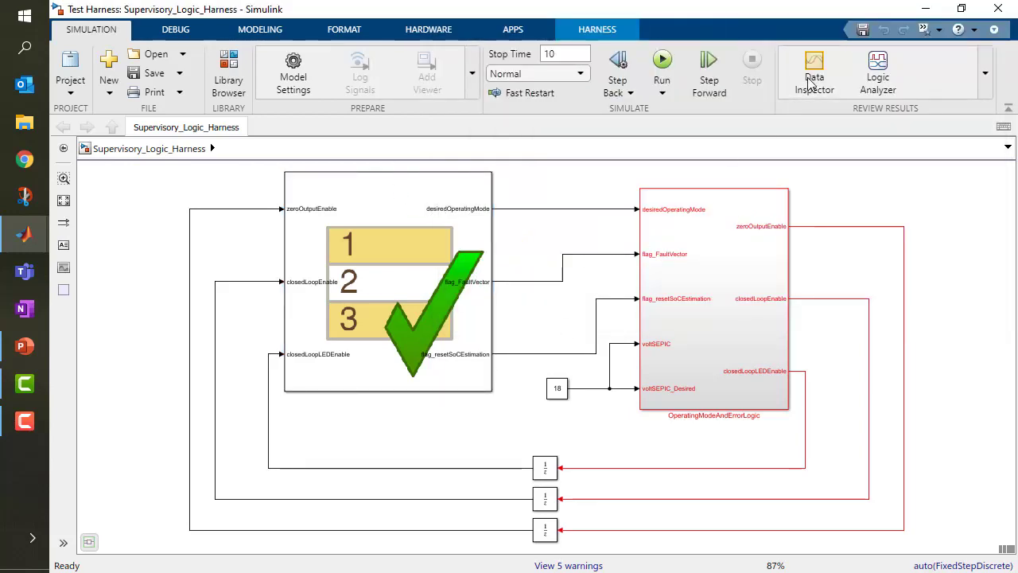
click(764, 194)
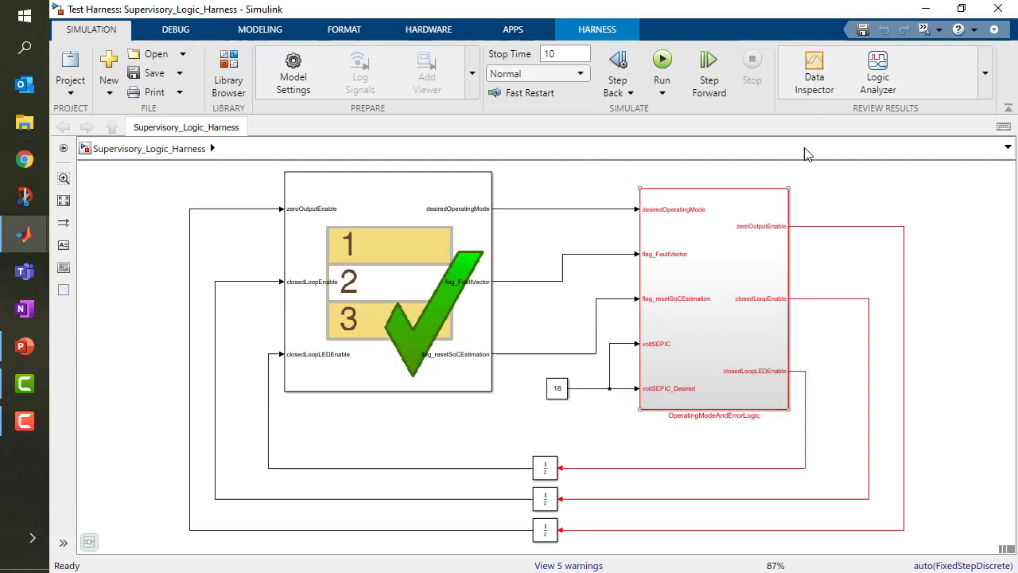
click(843, 67)
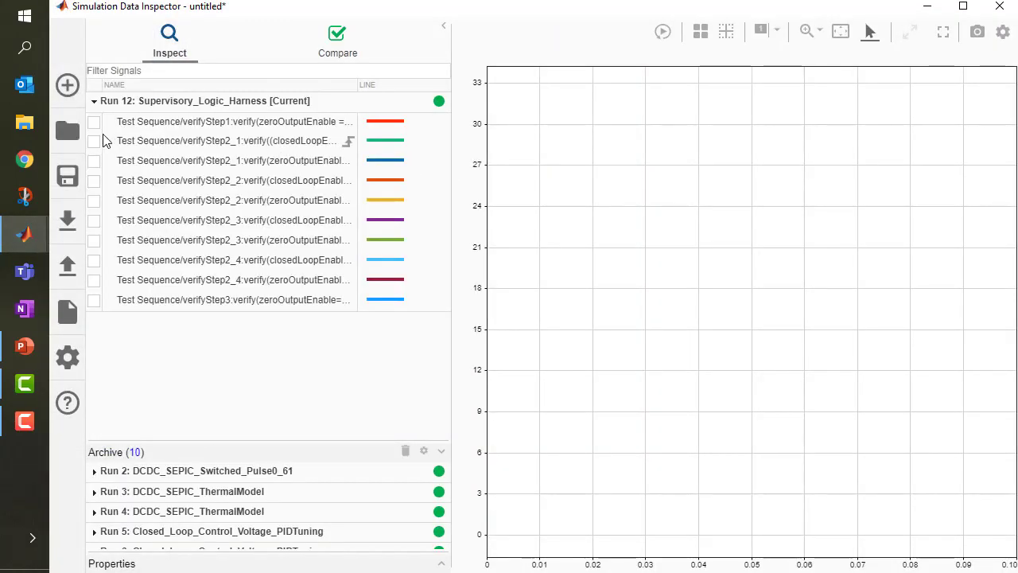
Plot verifyStep2_1 closedLoopEnable and zeroOutputEnable plus verifyStep2_2 closedLoopEnable results.
click(94, 147)
click(94, 142)
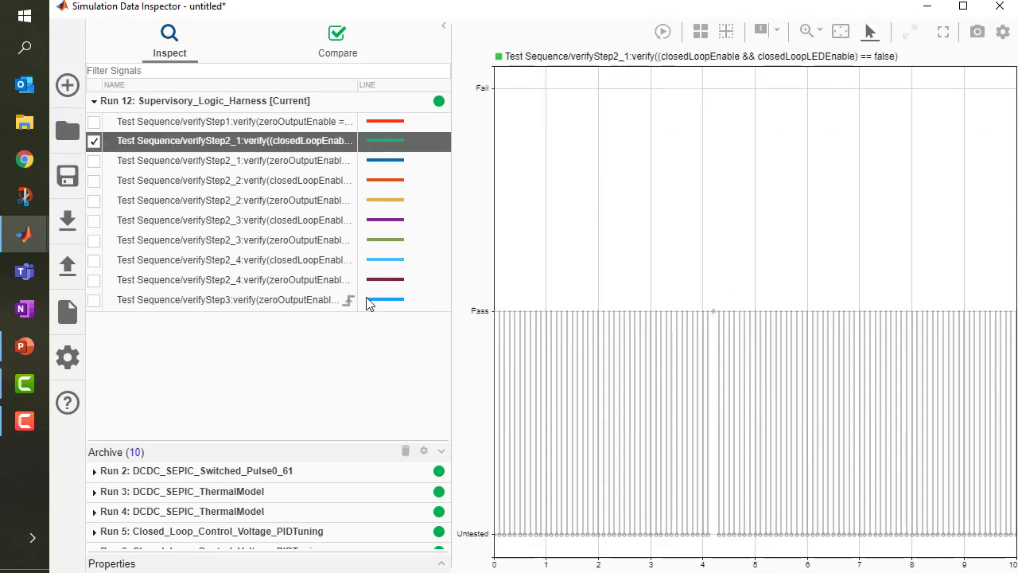
click(96, 185)
click(94, 182)
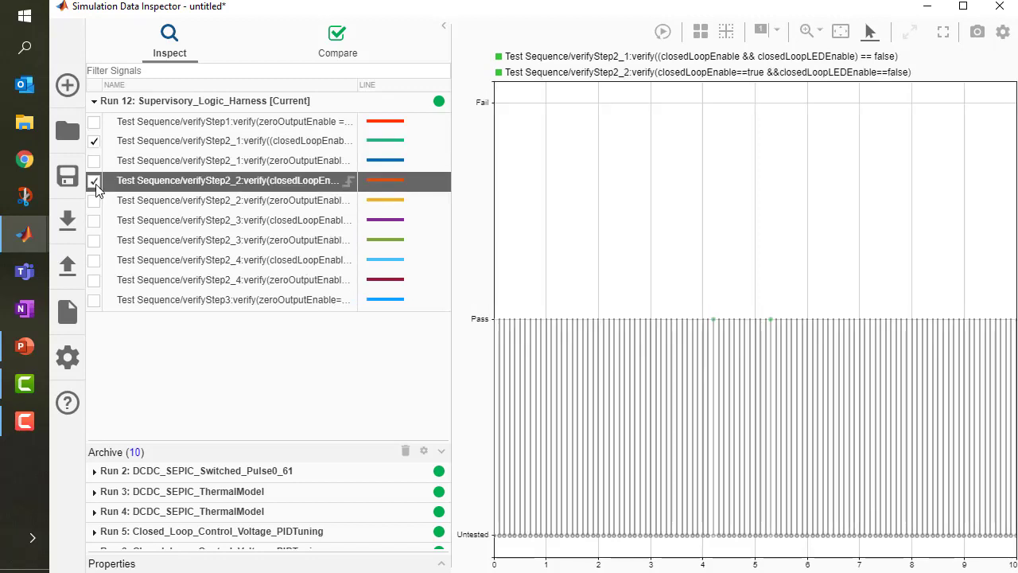
click(94, 161)
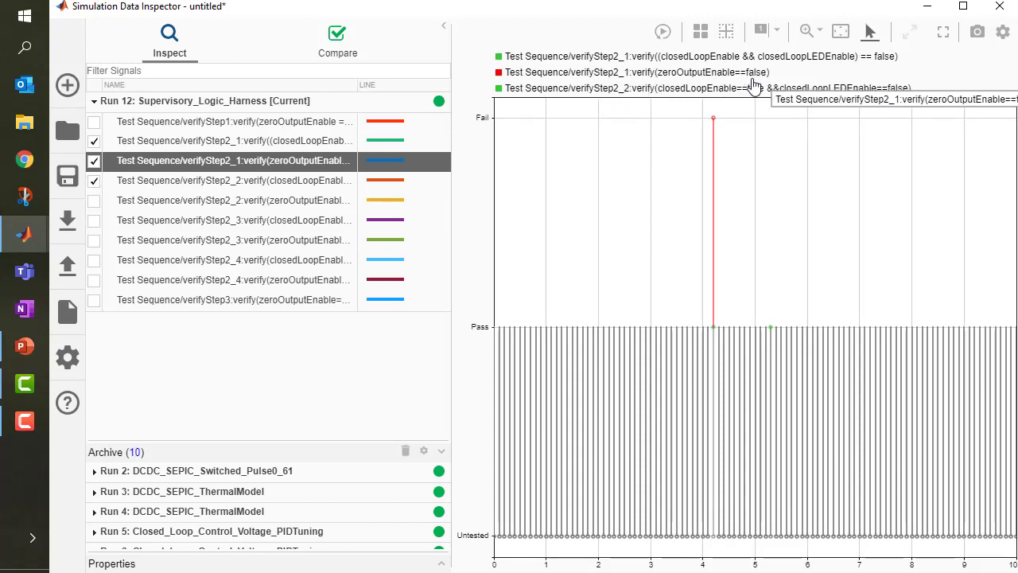
Highlight the failing zeroOutputEnable signal, then open Create Report and cancel it.
click(744, 74)
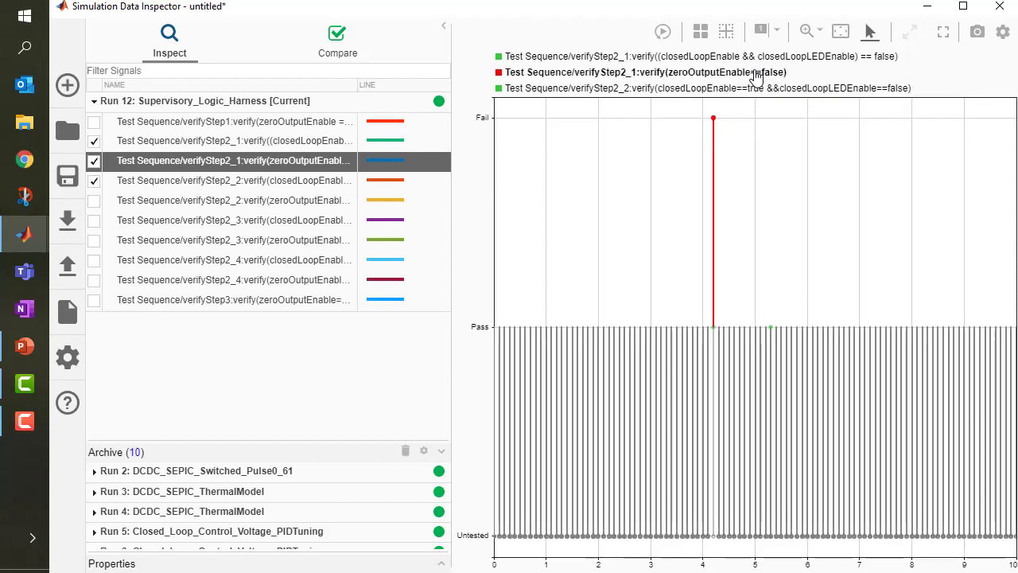
click(66, 316)
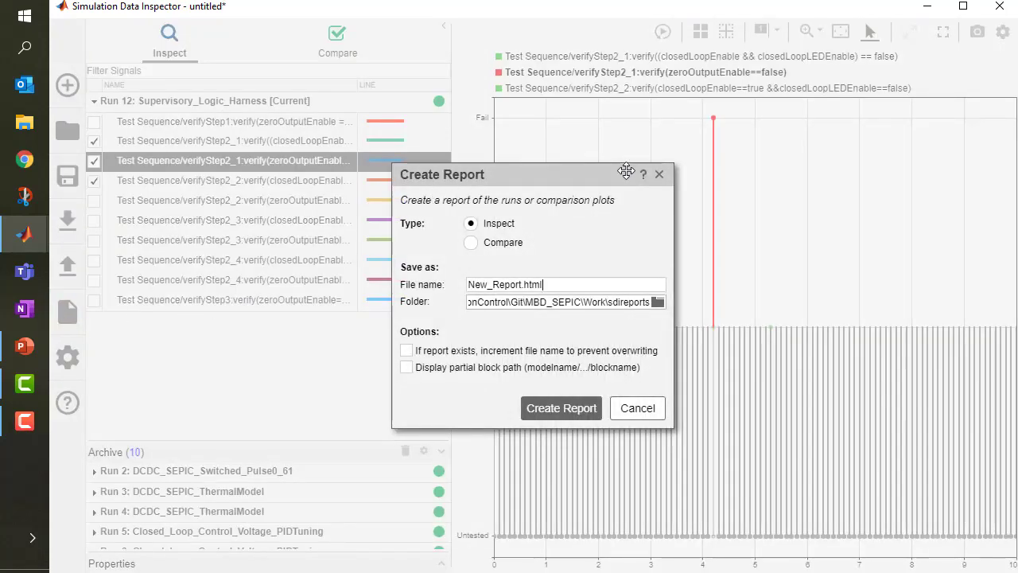
click(659, 174)
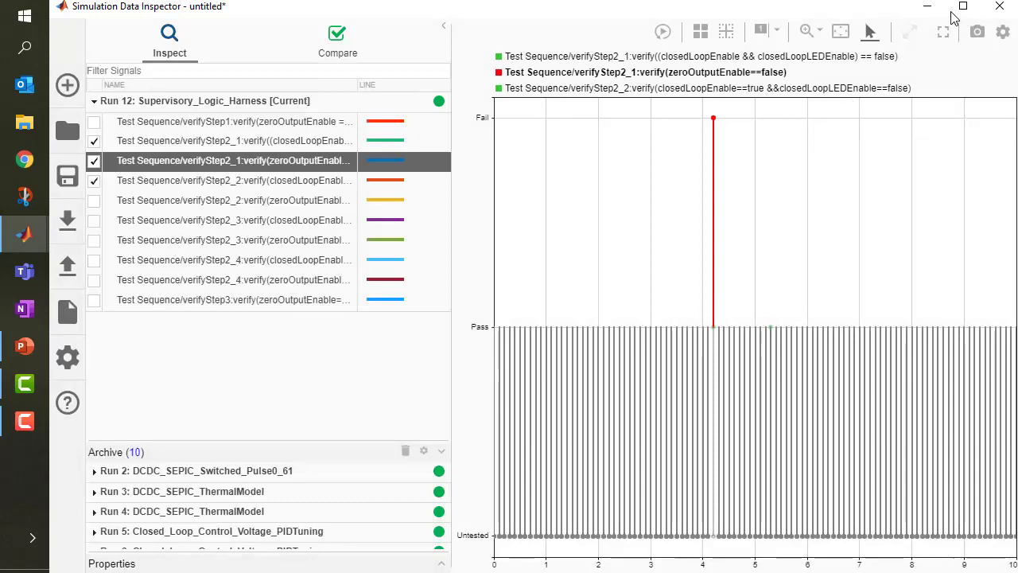
Hide Data Inspector and open the OperatingModeManagement chart inside OperatingModeAndErrorLogic.
click(927, 7)
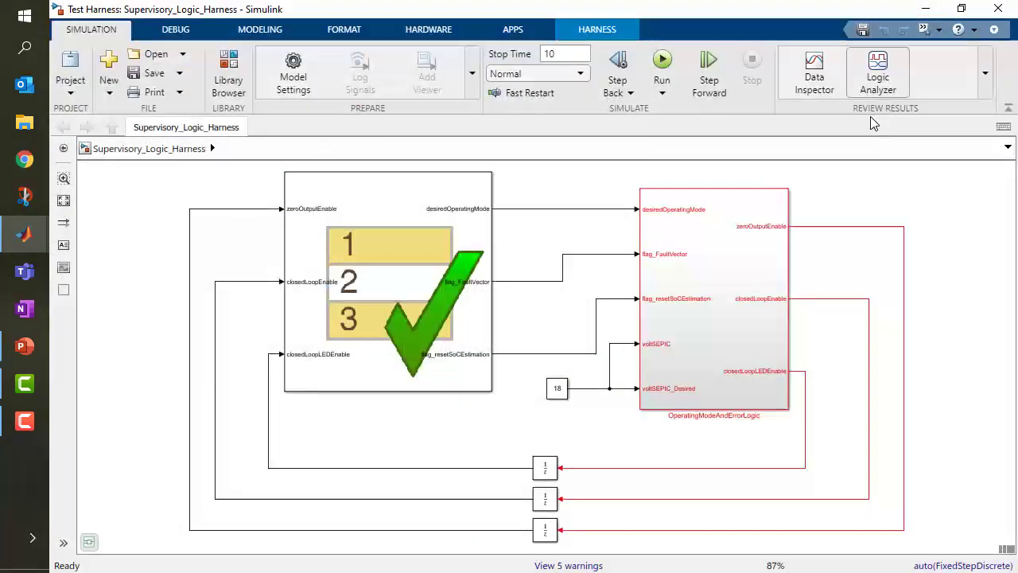
click(724, 296)
double_click(724, 296)
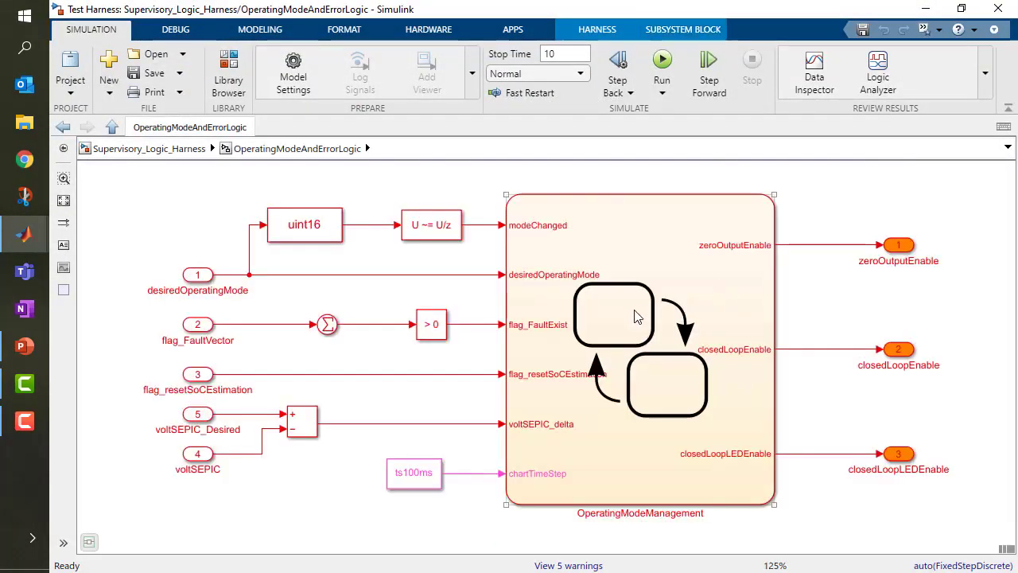
double_click(716, 303)
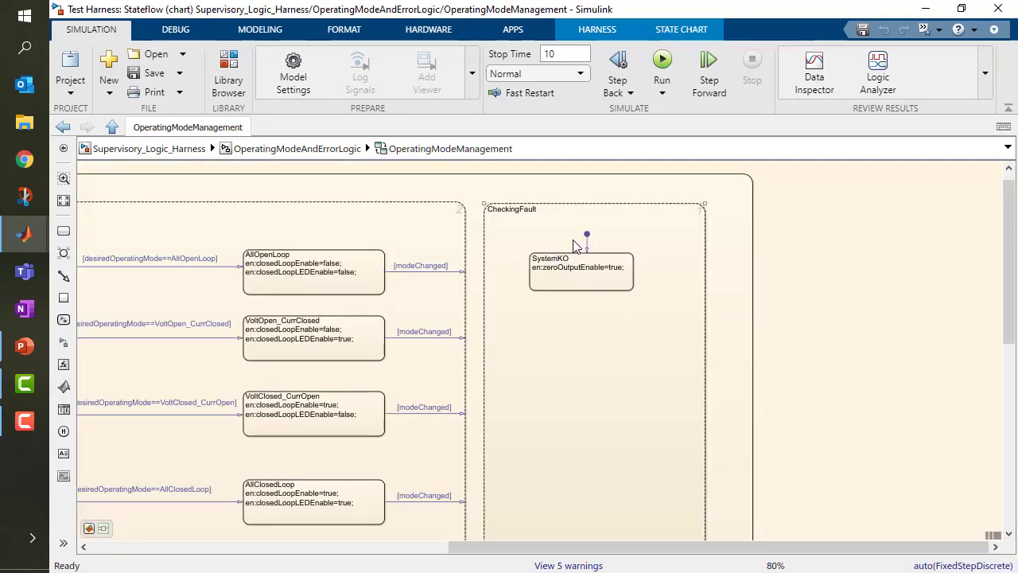
scroll(509, 232, up, 3)
Copy SystemKO below itself, rename the copy SystemOK, and link them with a transition.
click(618, 297)
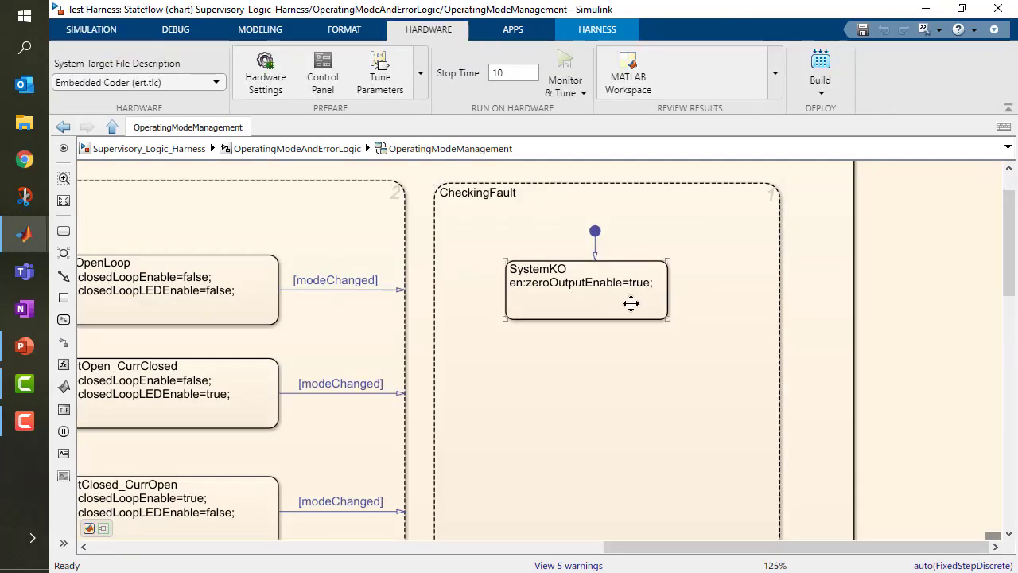
drag(619, 305, 612, 473)
drag(560, 435, 576, 435)
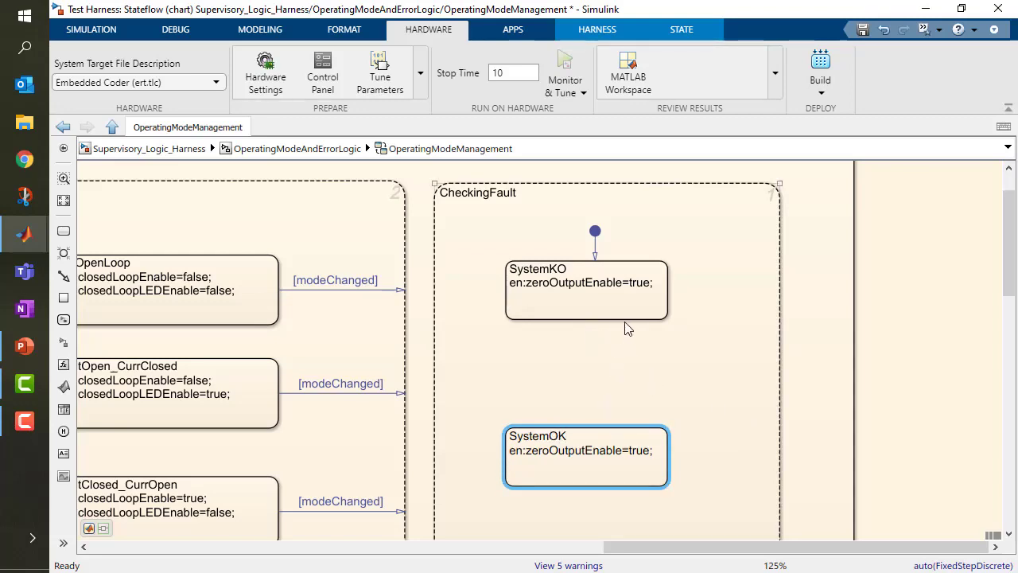
drag(621, 320, 608, 430)
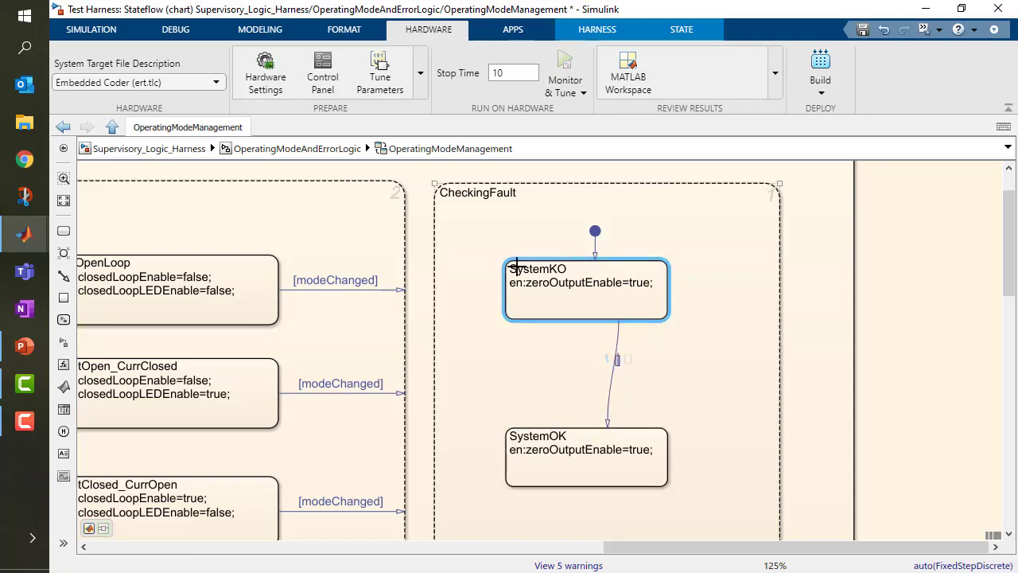
Reopen the chart and label the SystemKO-to-SystemOK transition [flag_FaultExist==0].
click(322, 148)
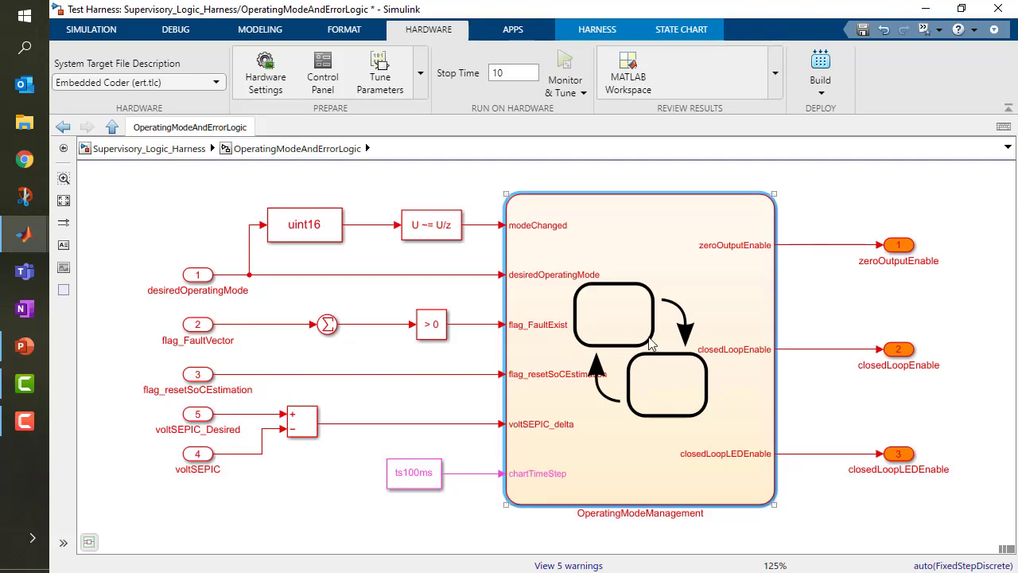
double_click(650, 343)
click(614, 365)
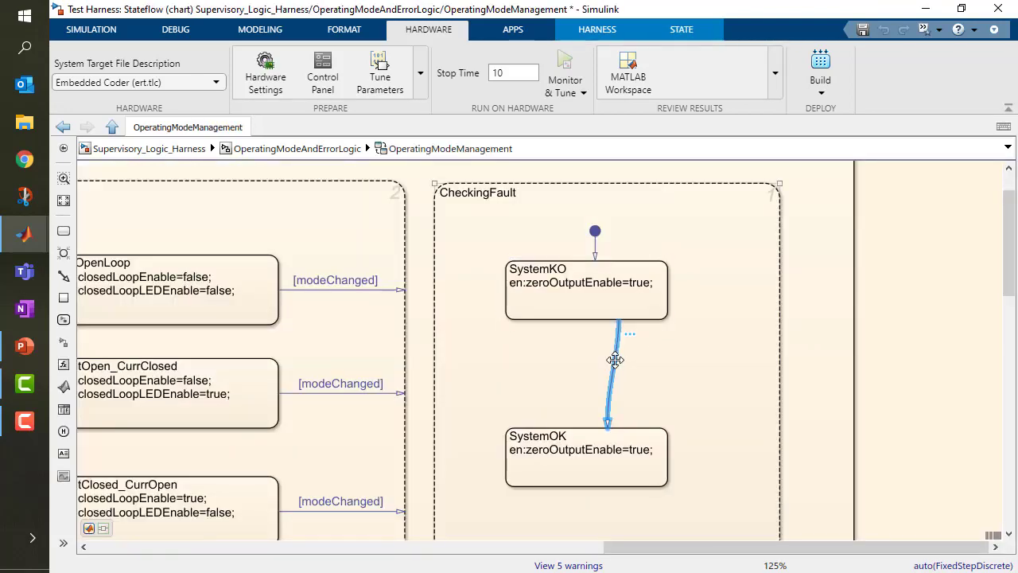
click(641, 350)
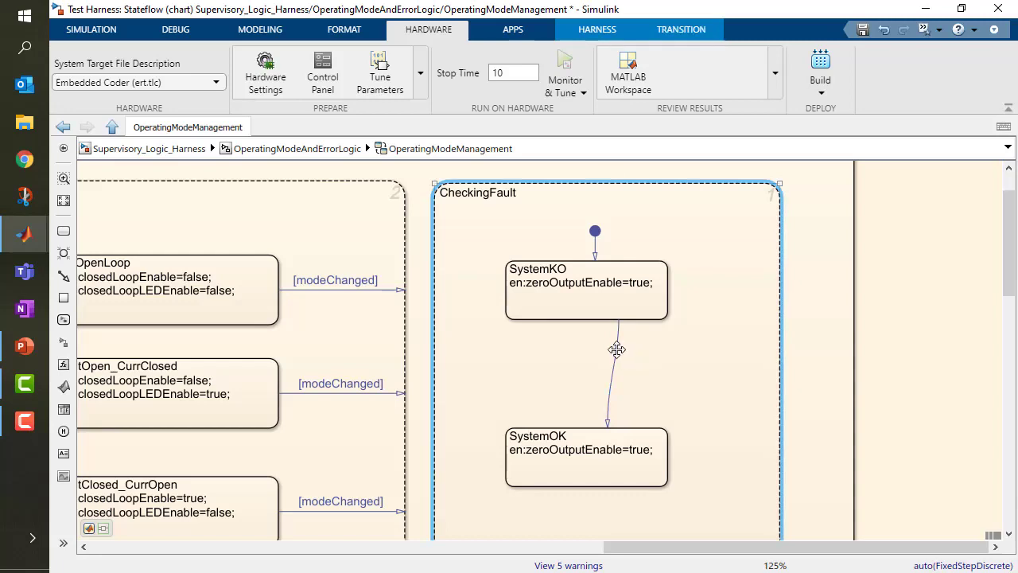
click(614, 347)
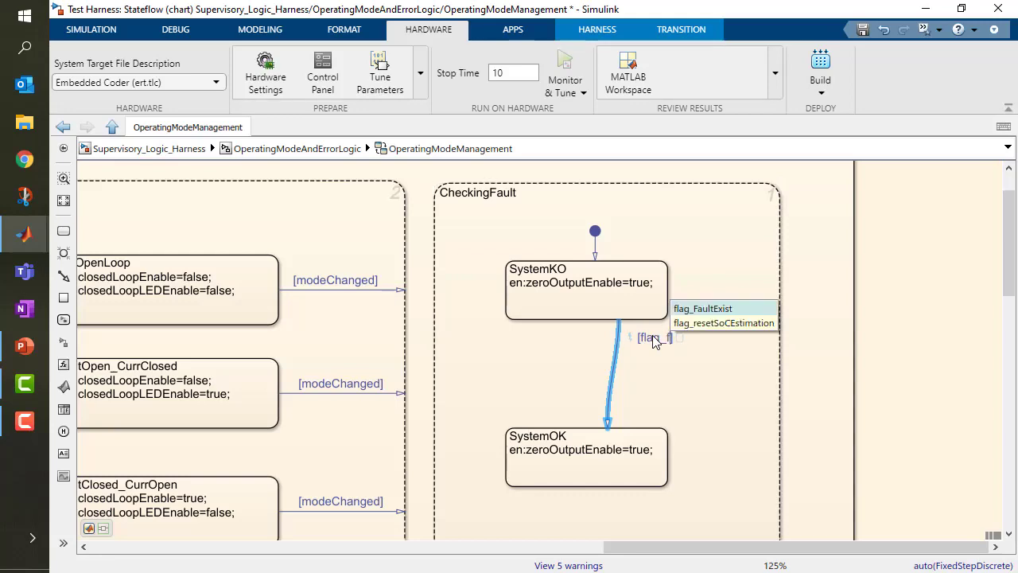
key(Return)
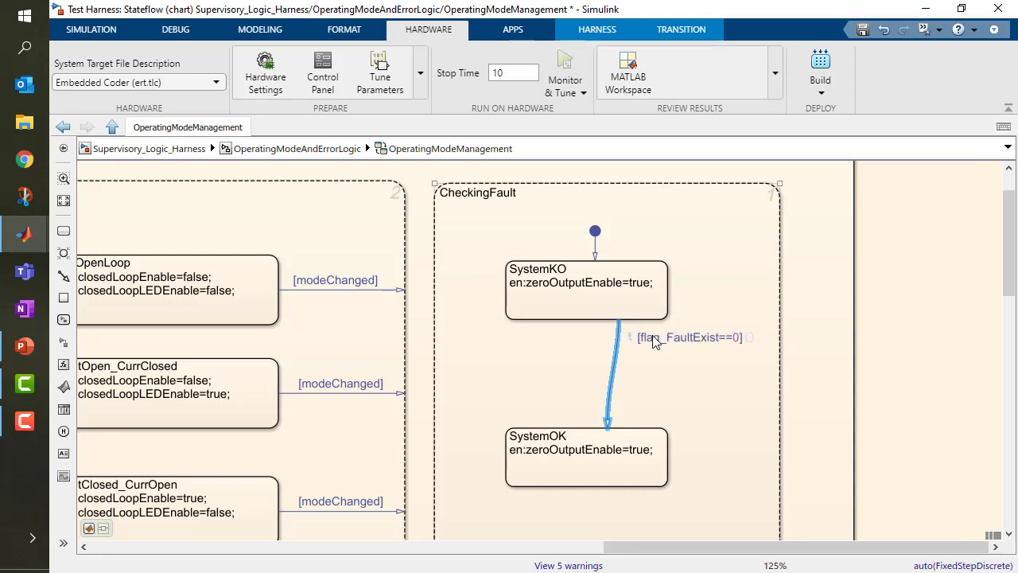
click(634, 406)
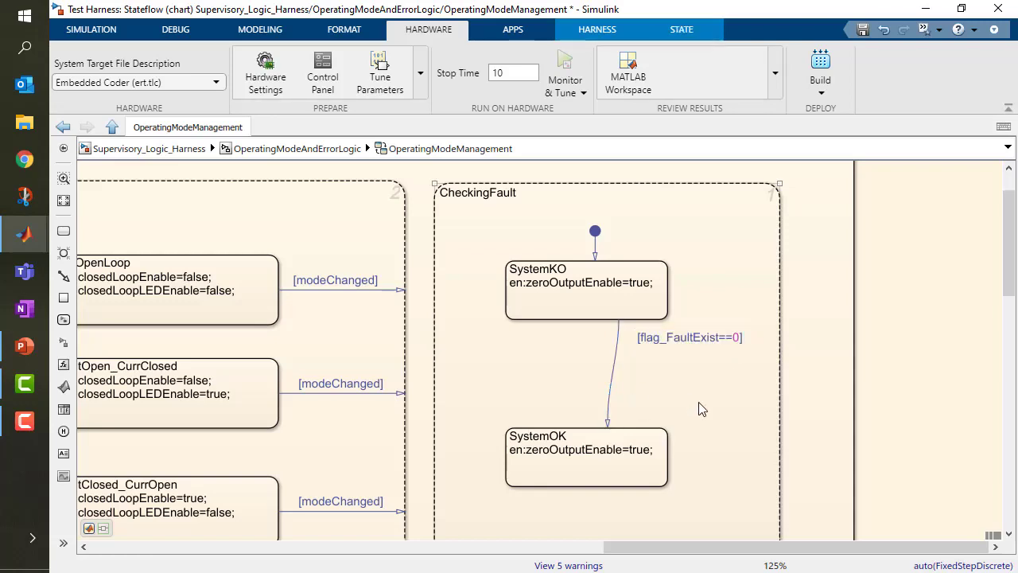
Change SystemOK's entry action from true to zeroOutputEnable=false.
click(603, 451)
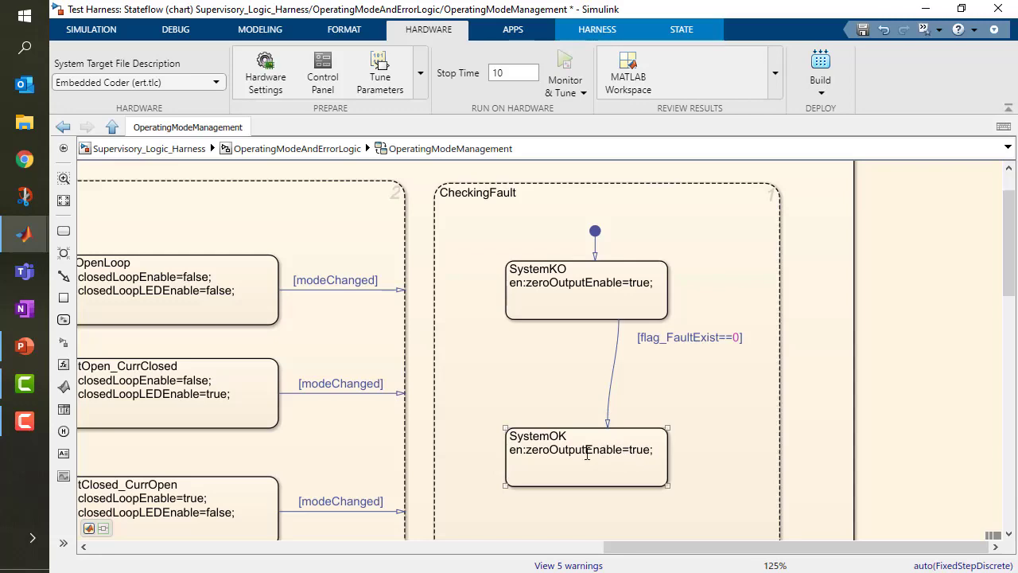
click(711, 356)
triple_click(704, 338)
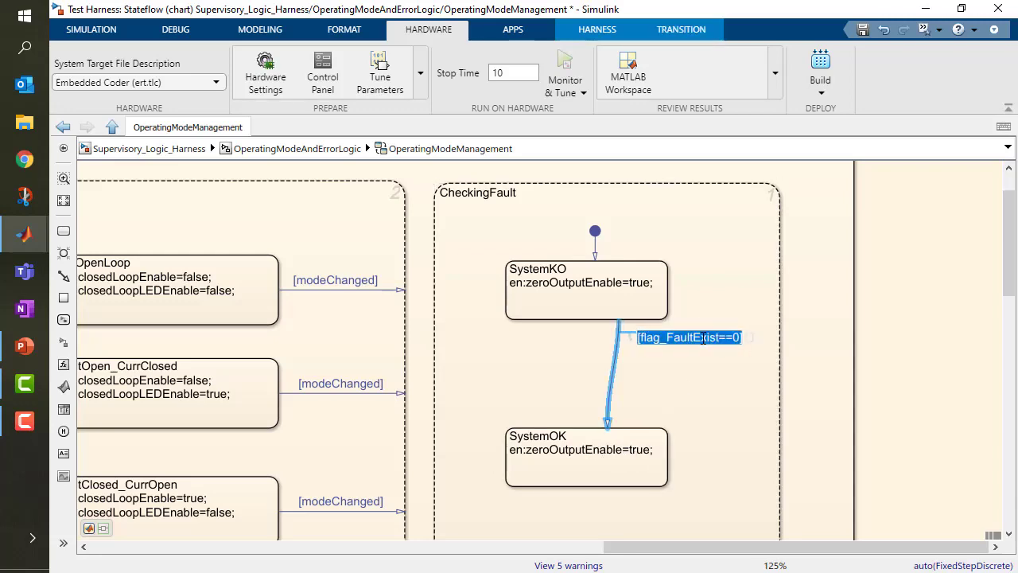
double_click(643, 450)
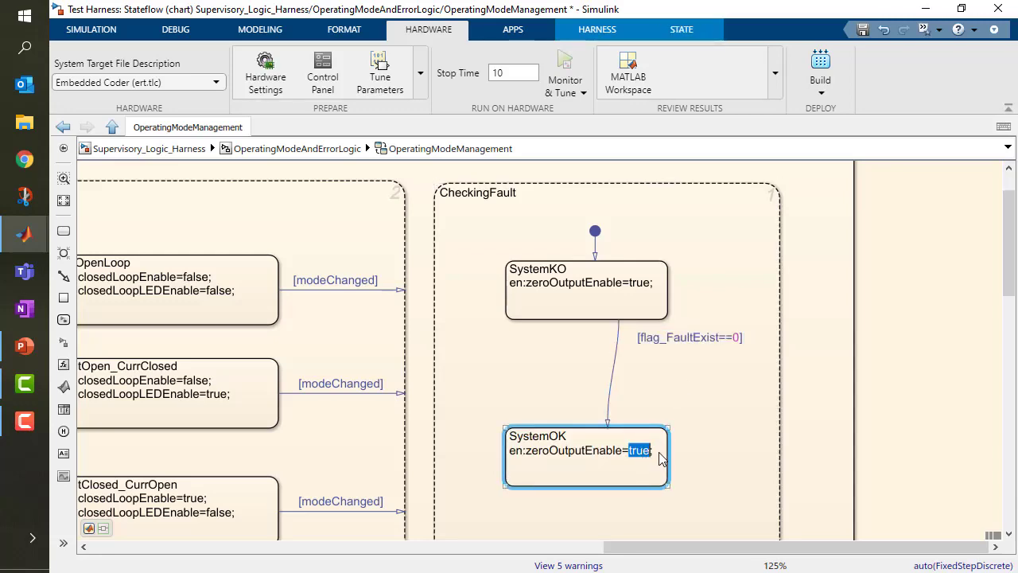
text(fals)
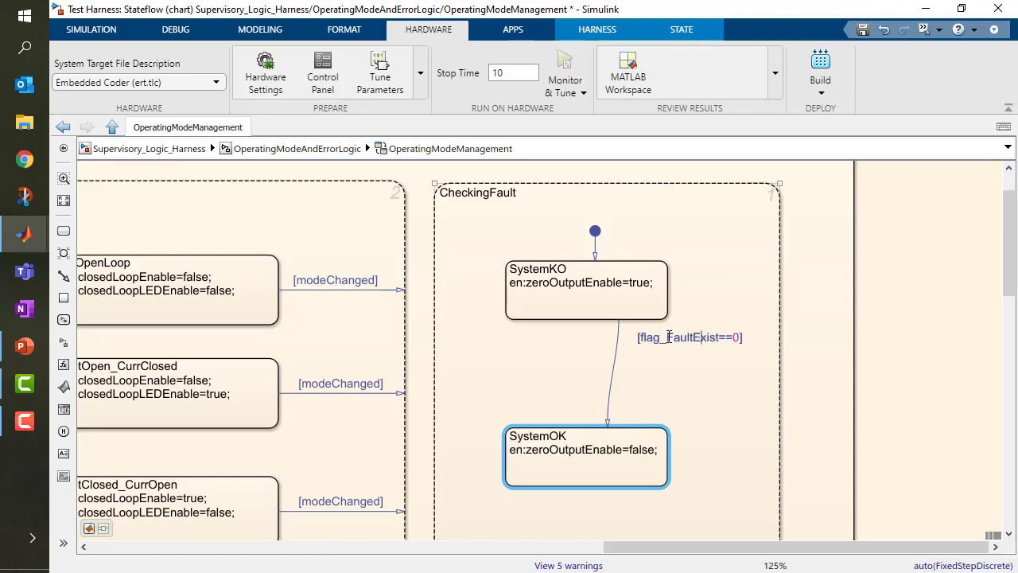
click(674, 337)
Add a [flag_FaultExist] transition from SystemOK back up to SystemKO.
drag(538, 433, 540, 320)
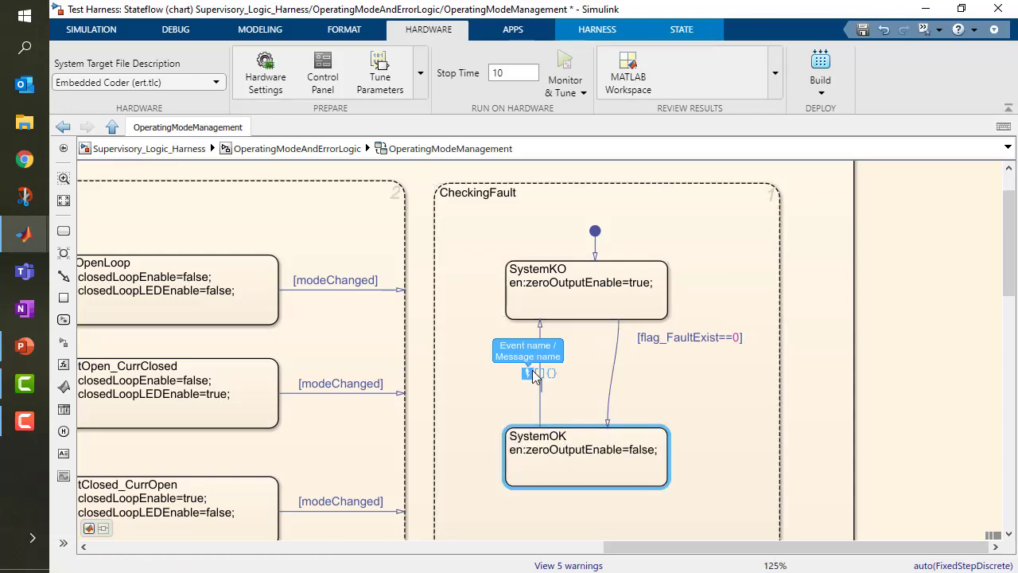
click(590, 432)
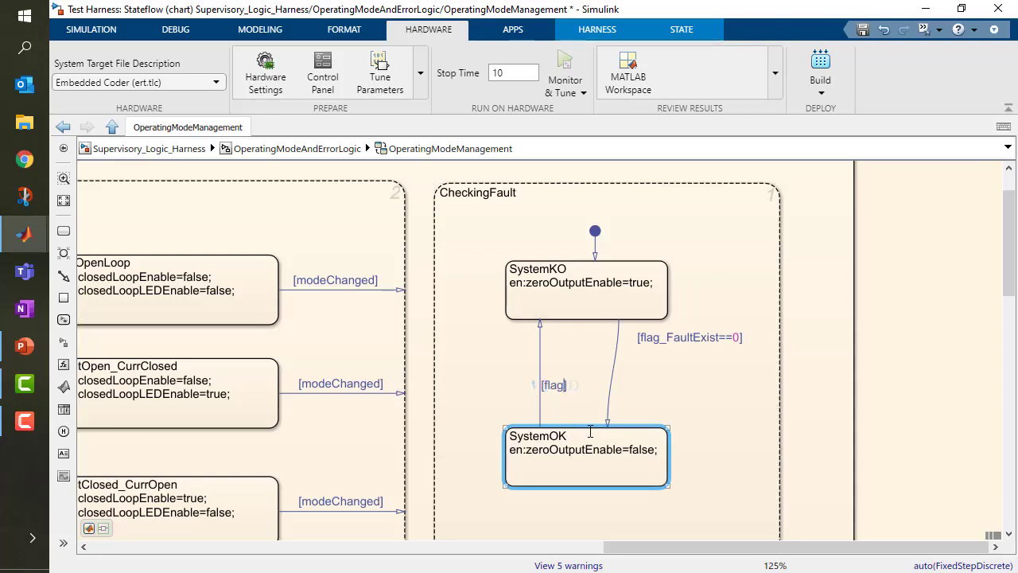
text([flag_FaultExist)
click(685, 382)
drag(580, 385, 517, 367)
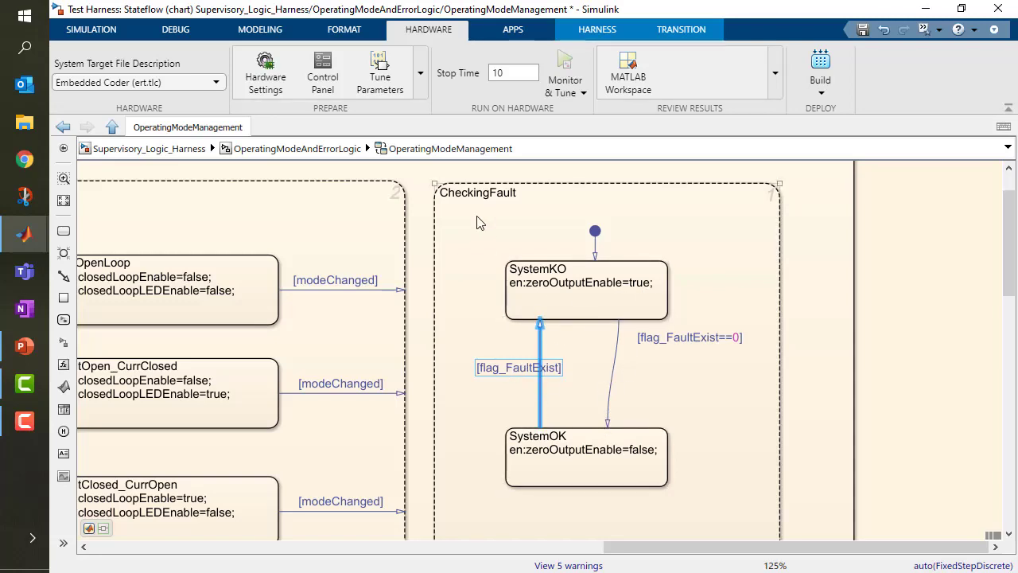
click(193, 150)
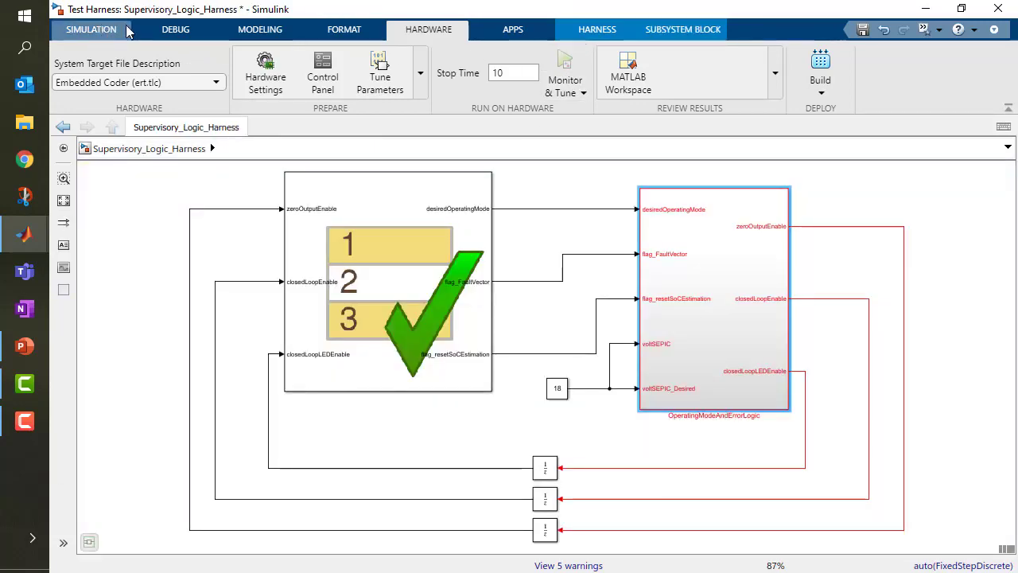
Run the harness simulation and follow its progress through the Test Sequence Editor steps.
click(91, 29)
click(663, 64)
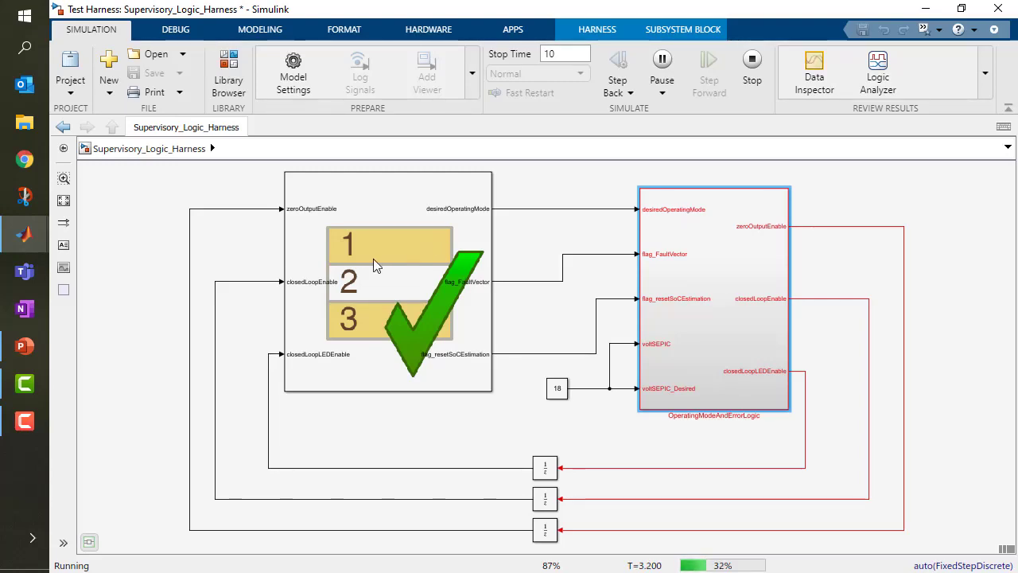
mouse_move(39, 230)
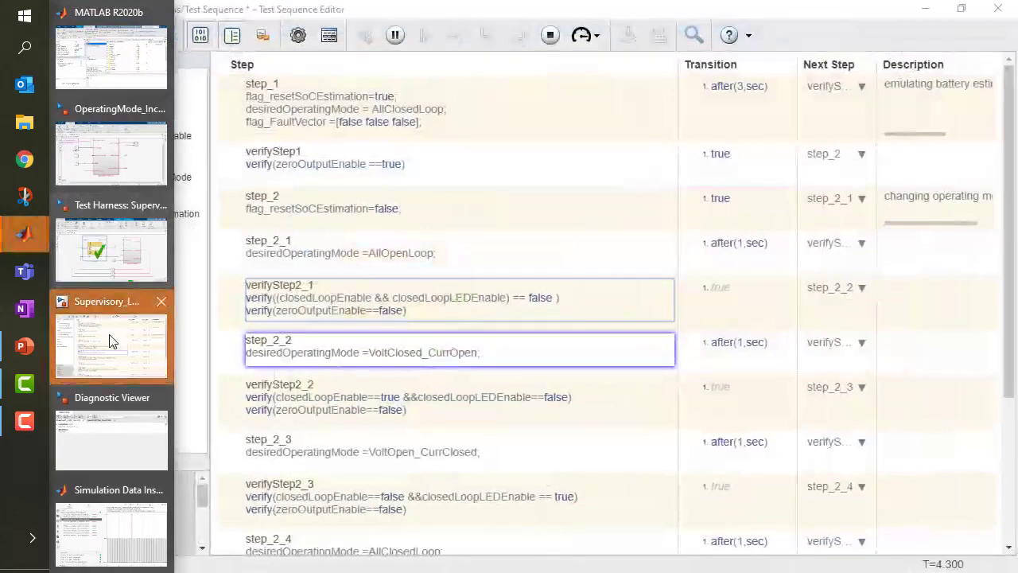
click(109, 340)
scroll(522, 368, down, 3)
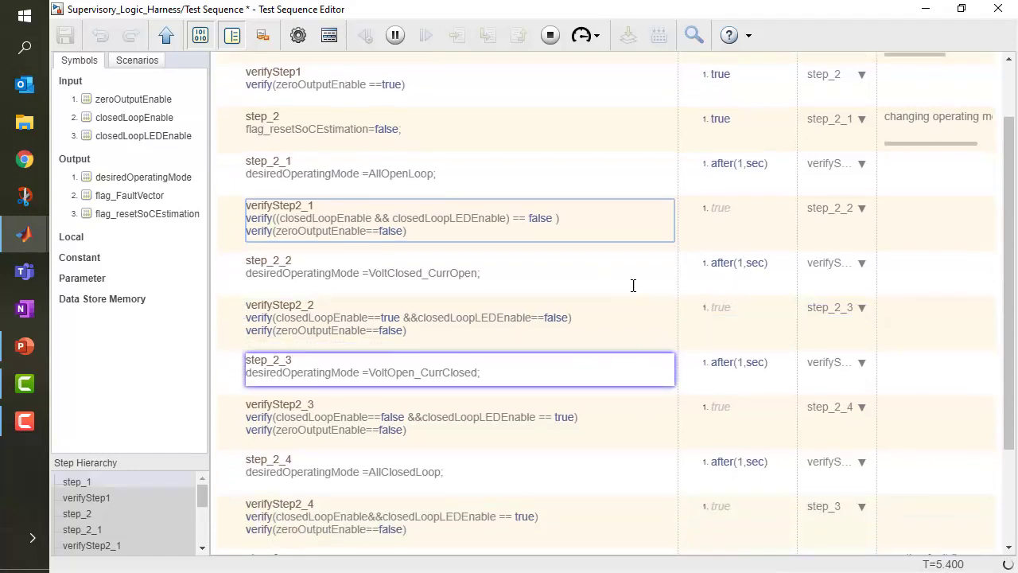
scroll(499, 405, down, 3)
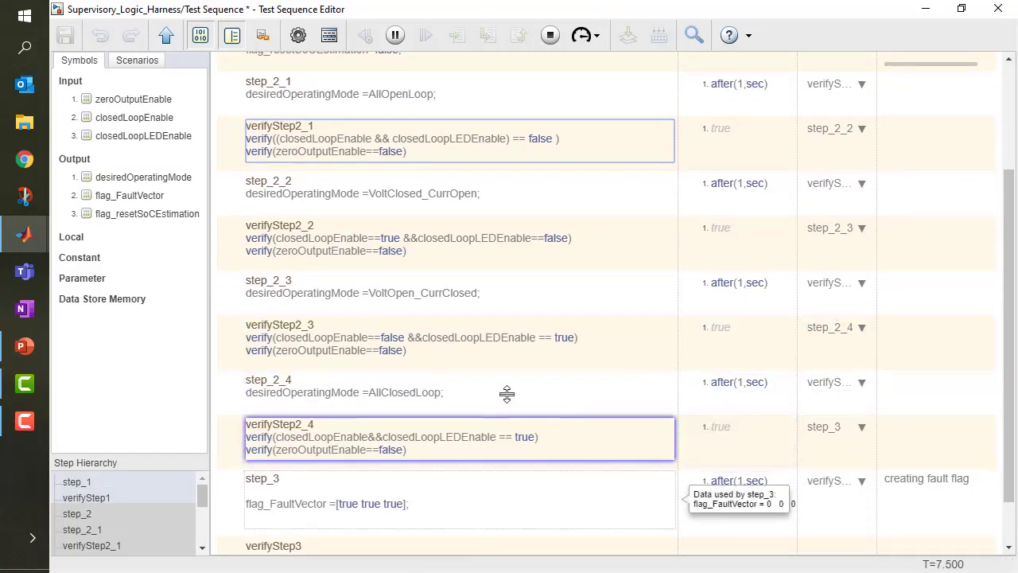
click(923, 10)
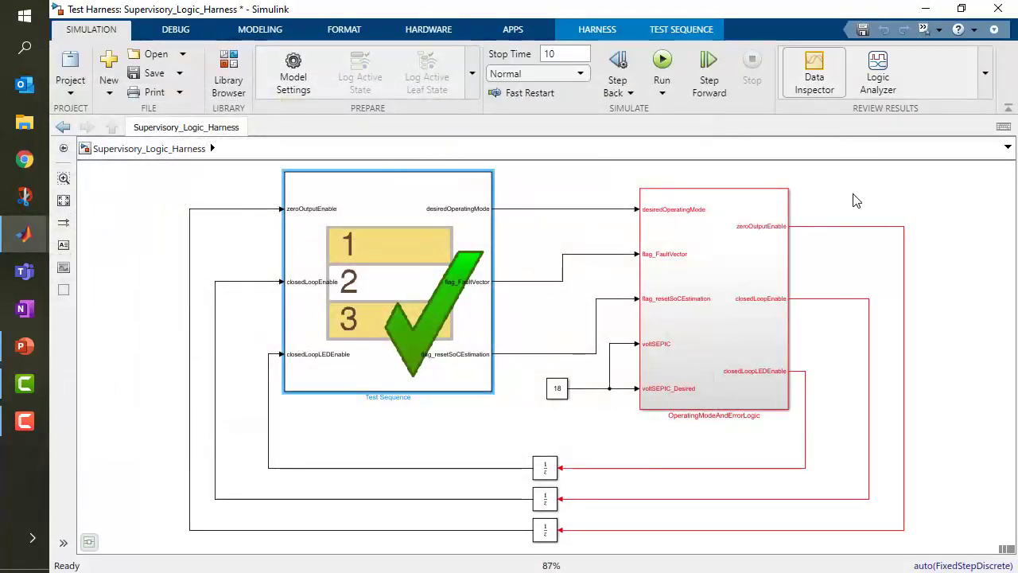
Plot the ten Run 13 verify signals, verifyStep1 through verifyStep3, to confirm they pass.
click(814, 74)
click(94, 122)
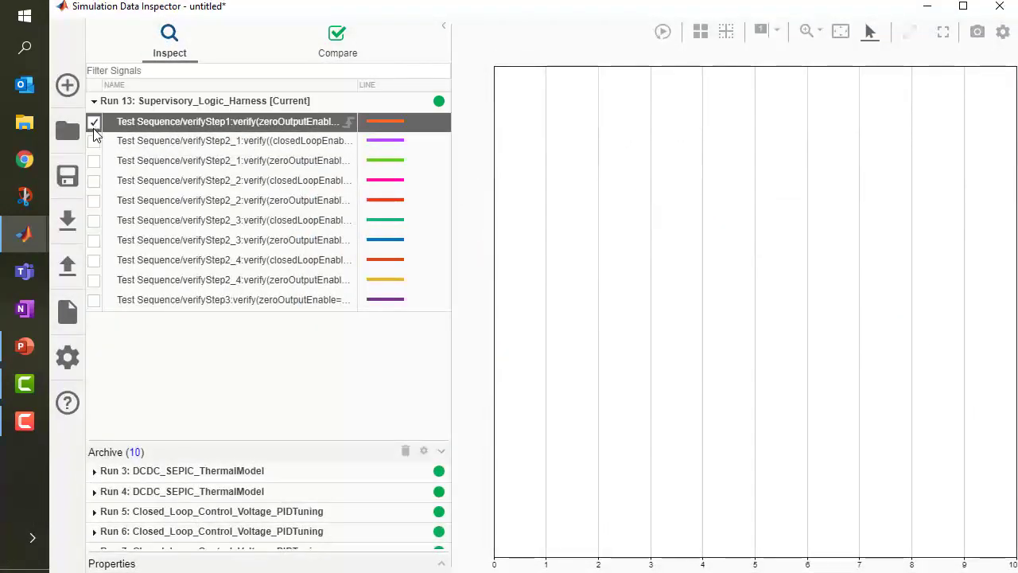
click(93, 141)
click(93, 161)
click(94, 181)
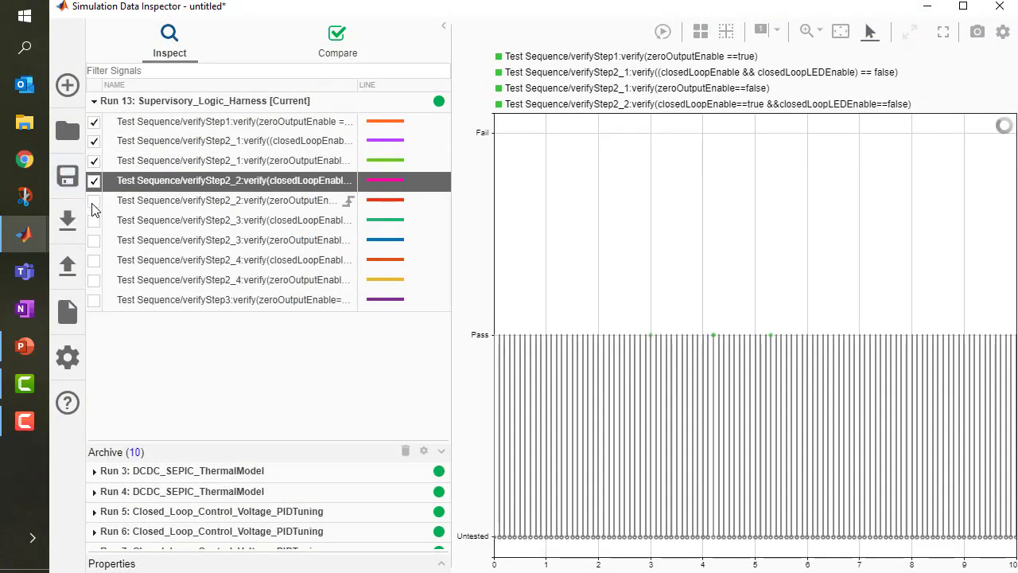
click(94, 200)
click(93, 220)
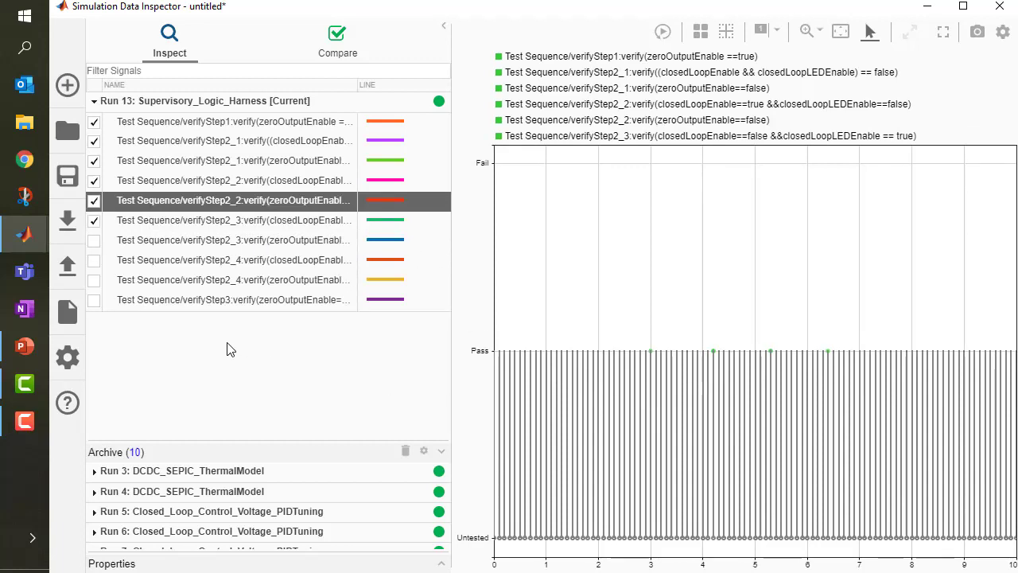
click(94, 240)
click(94, 260)
click(93, 280)
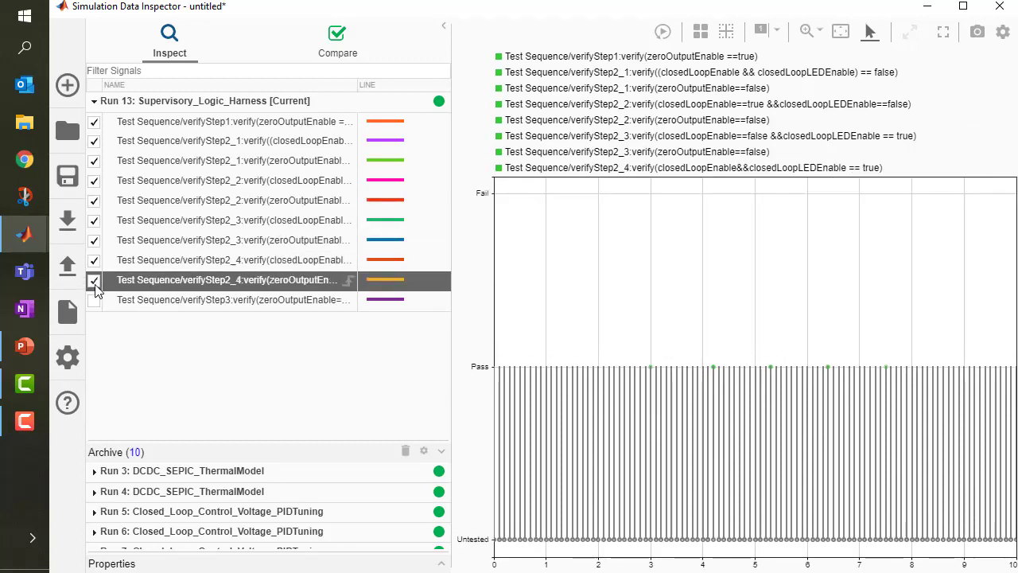
click(94, 299)
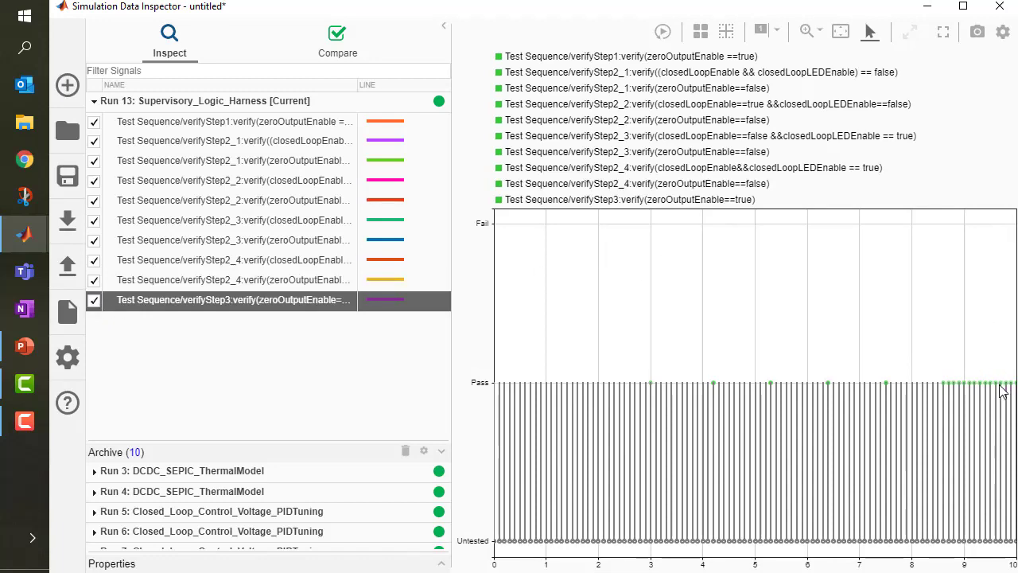
click(926, 8)
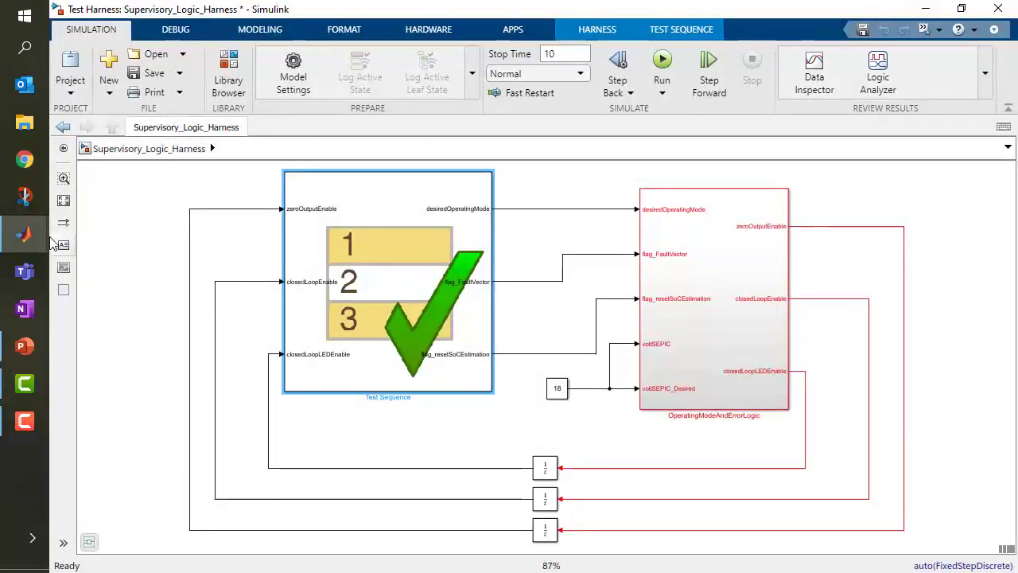
Present the slideshow from slide 24, the Stateflow recap, then advance to slide 25.
click(24, 347)
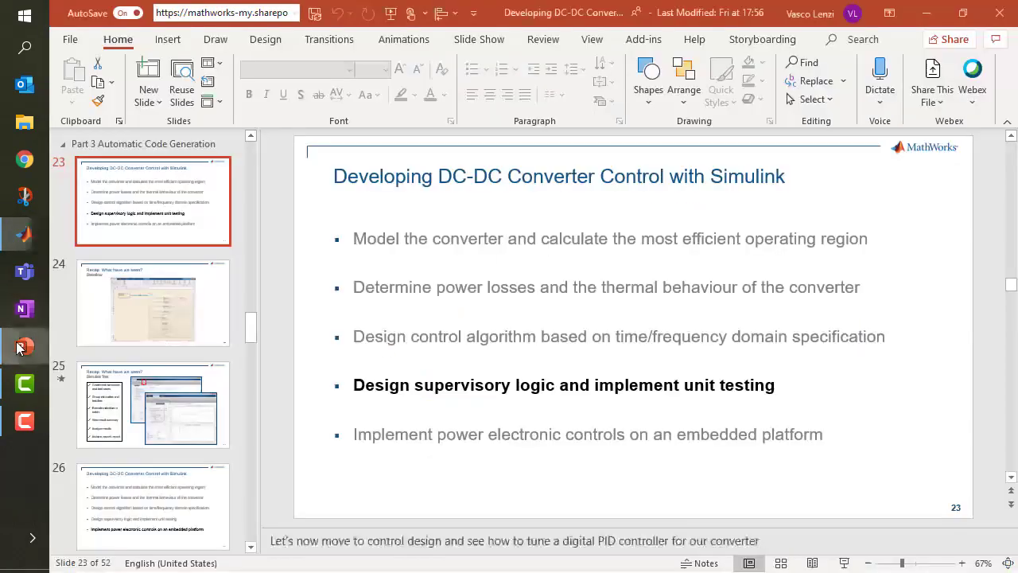
click(185, 329)
click(844, 563)
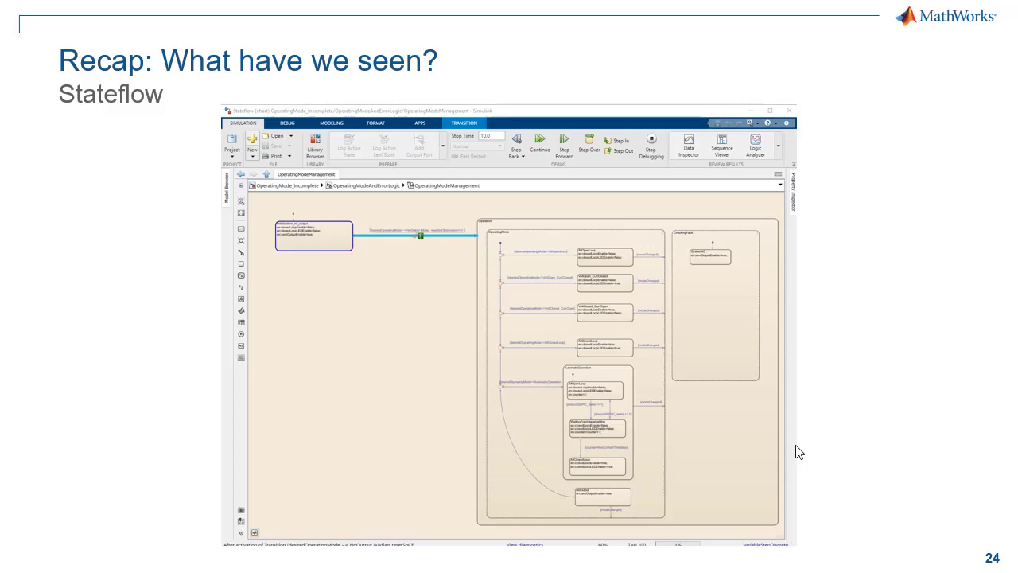
key(Right)
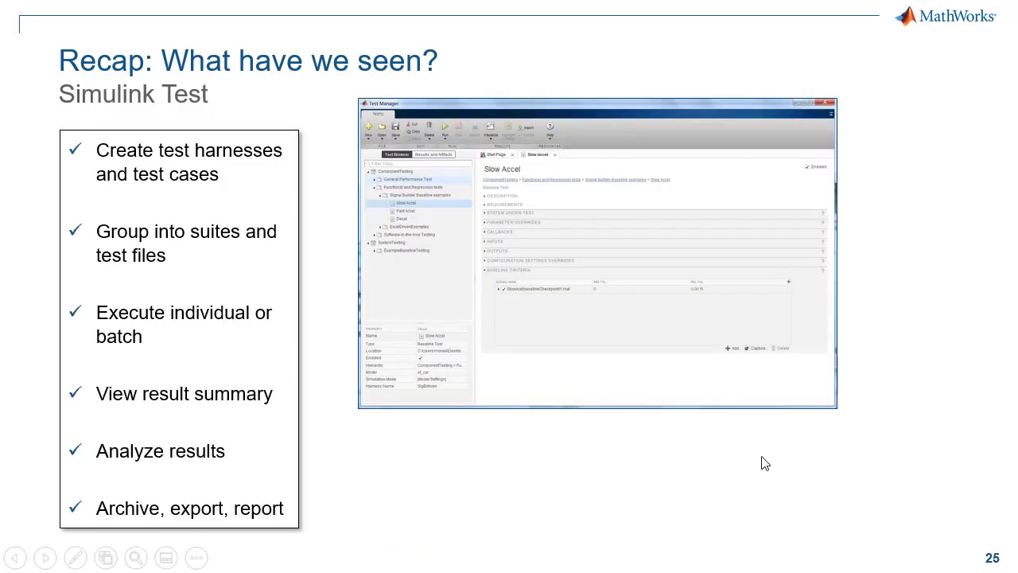